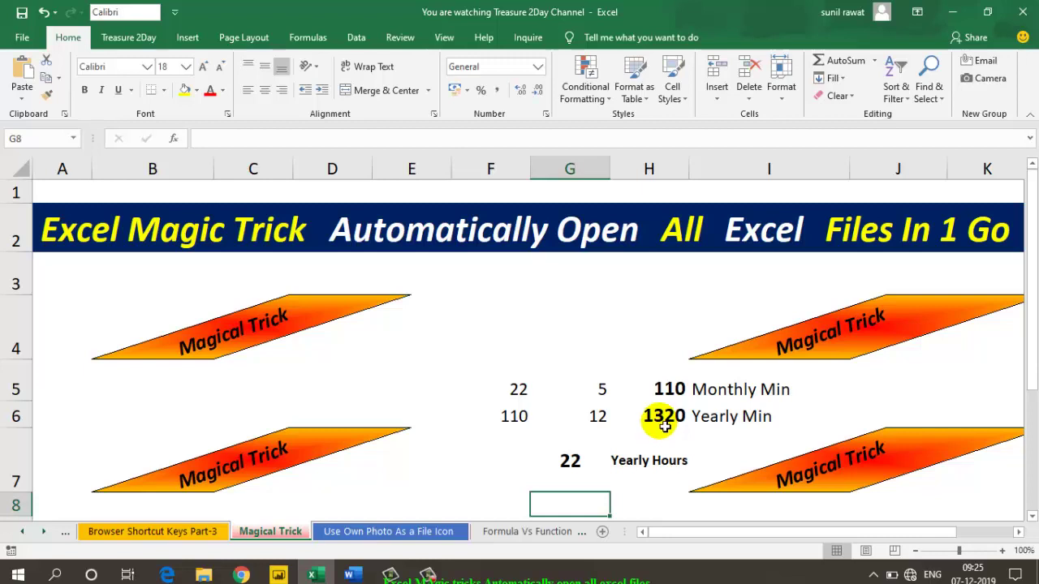
Step: Point out 22 in F5 and 5 in G5, then open the Treasure 2Day Daily Work Files folder
left_click(511, 393)
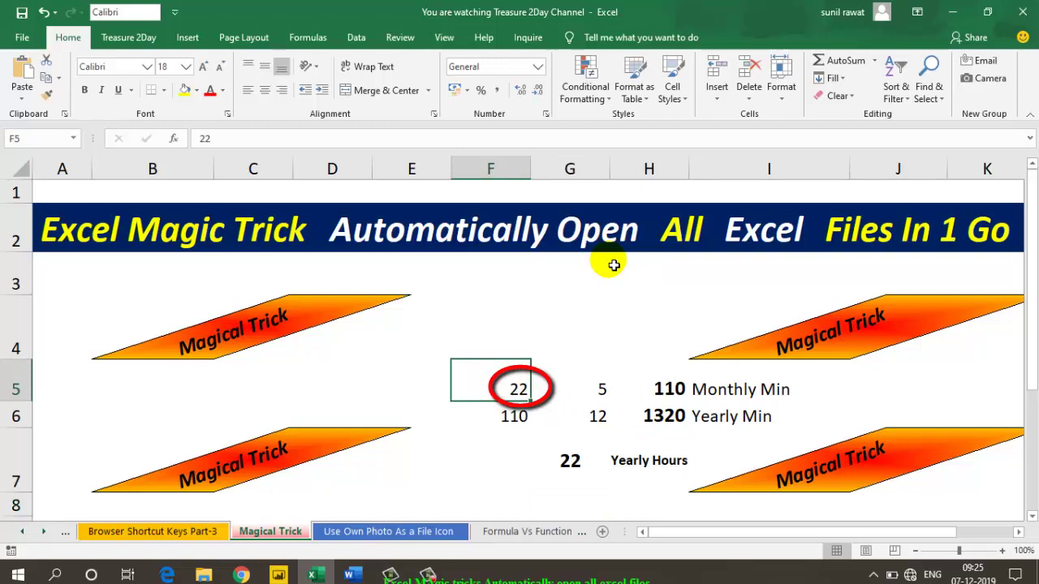
left_click(597, 393)
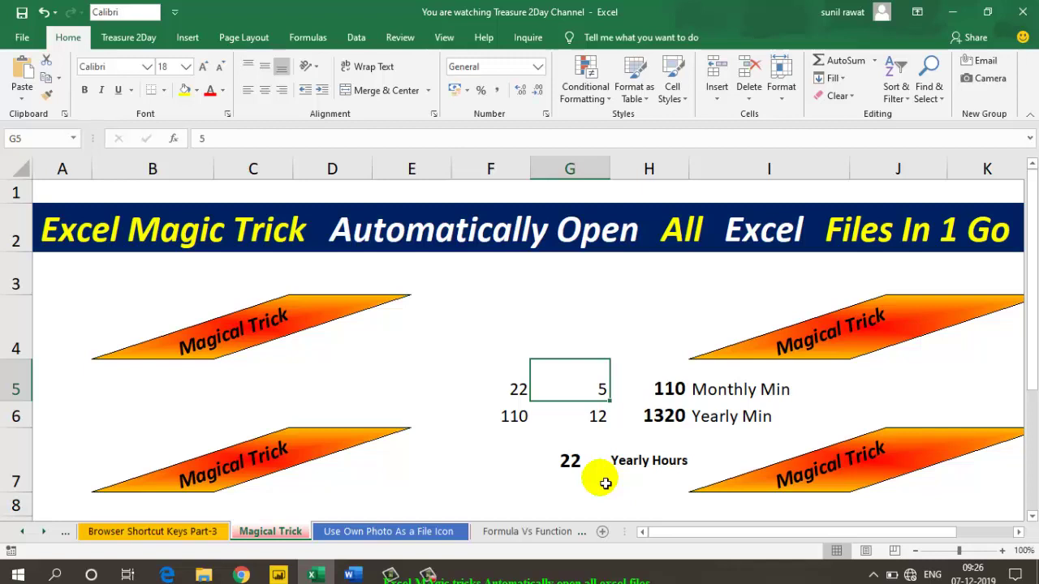
left_click(203, 575)
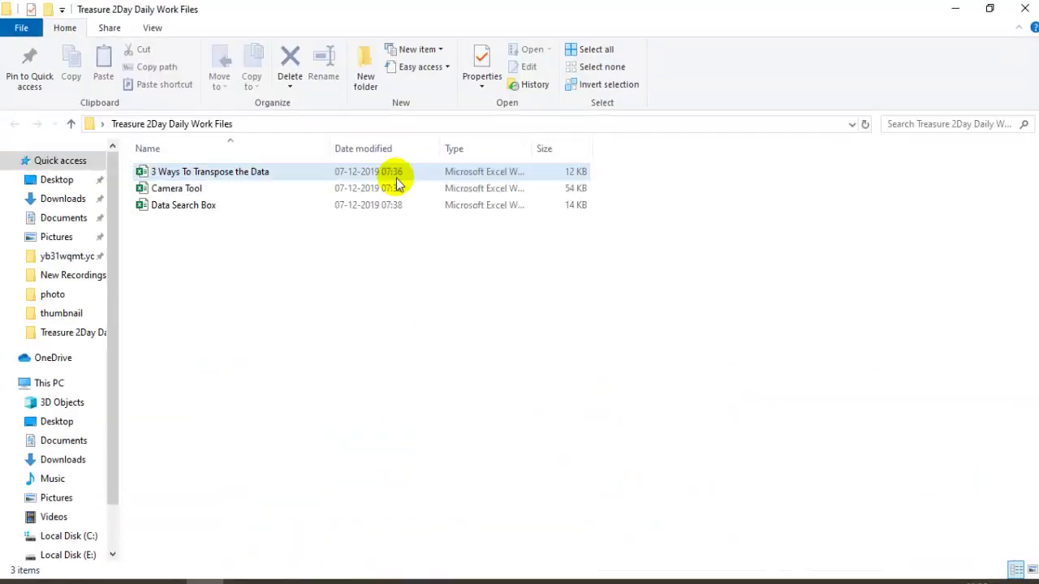
Step: Show the folder's full path in the address bar and copy it
left_click(370, 120)
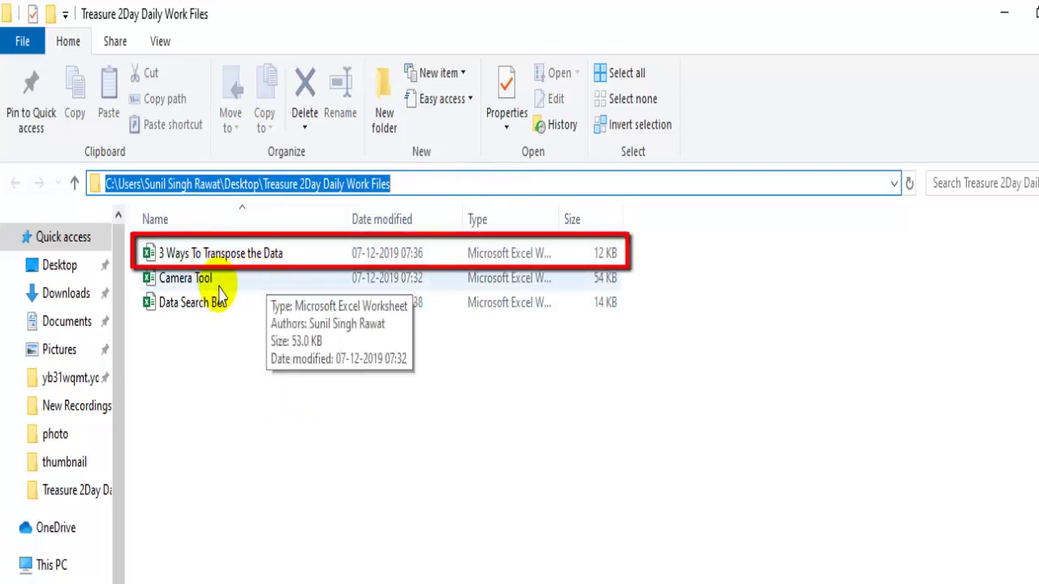
left_click(233, 370)
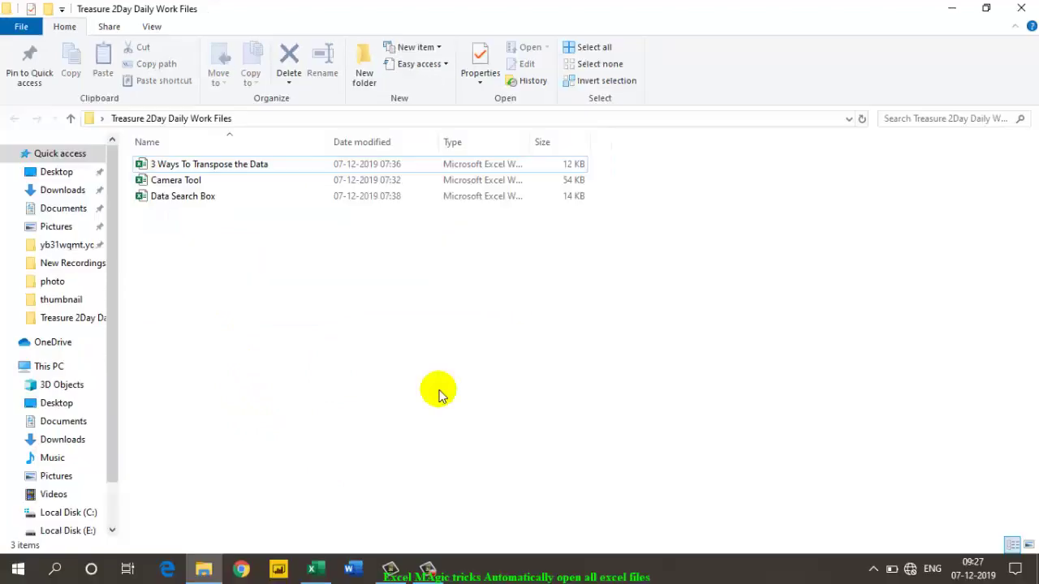
left_click(396, 120)
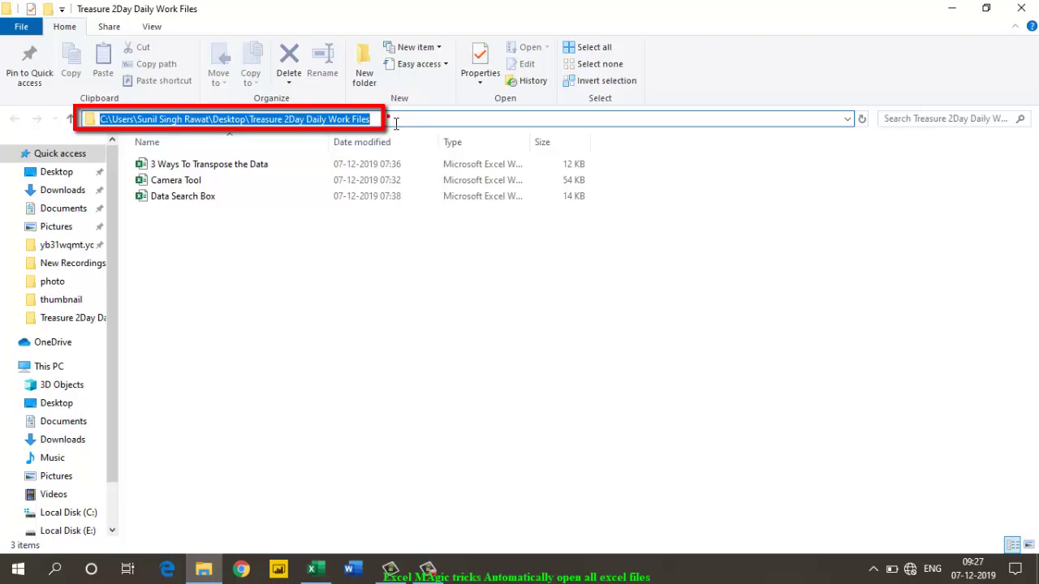
right_click(388, 119)
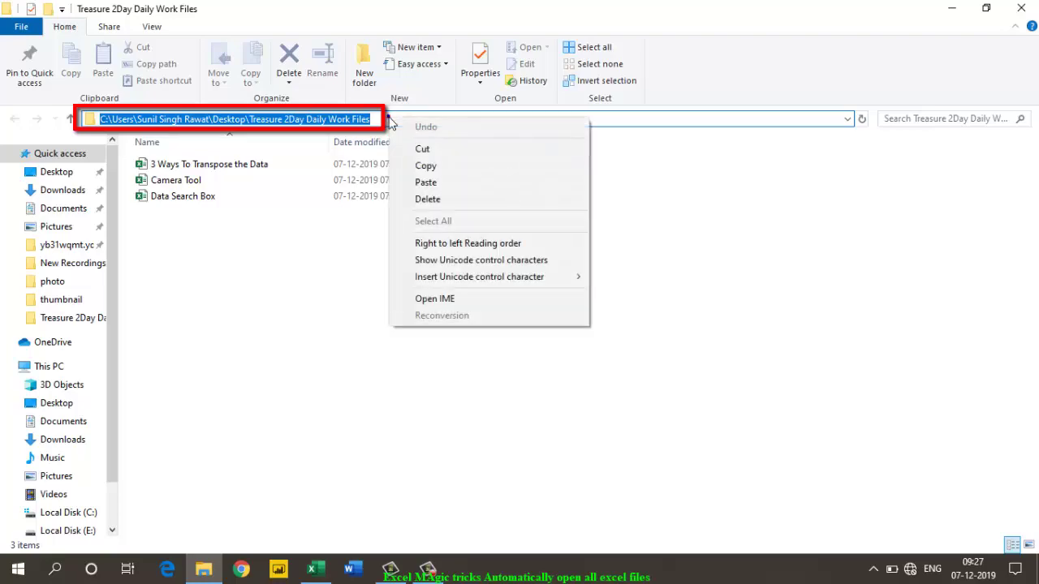
left_click(425, 168)
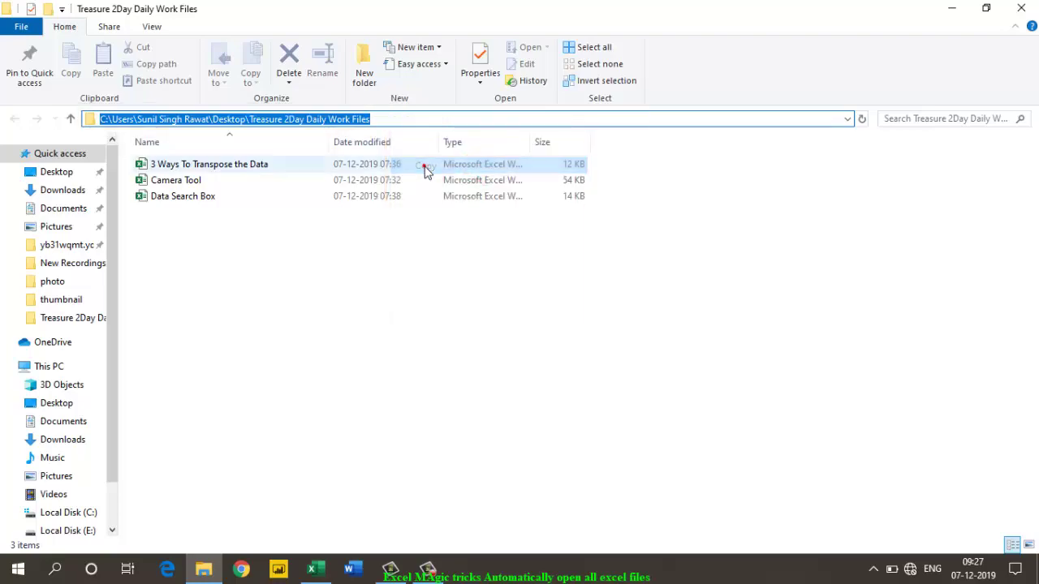
Step: Paste the copied folder path into Advanced options' 'At startup, open all files in' and confirm with OK
left_click(315, 573)
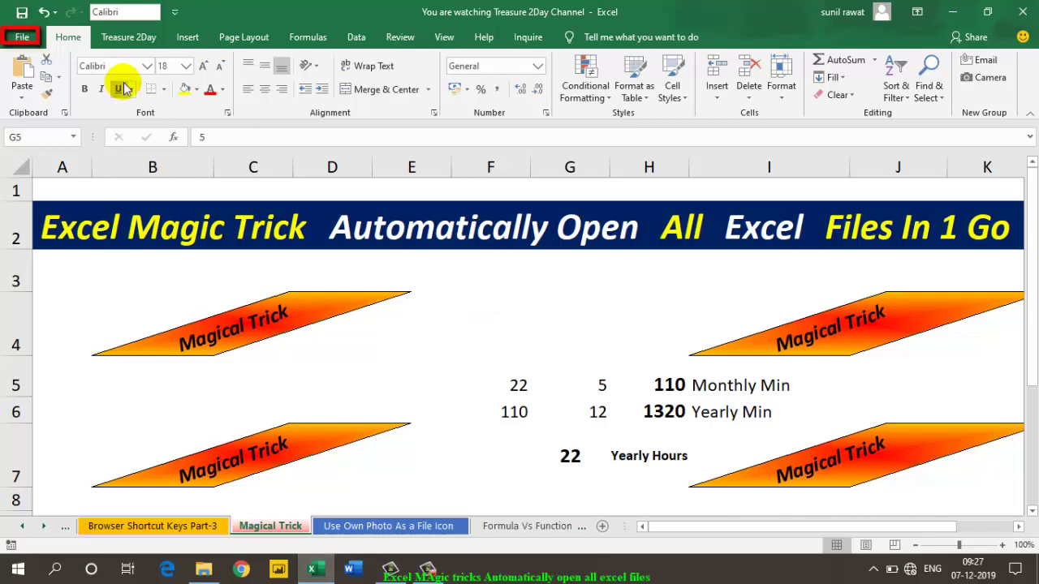
left_click(24, 37)
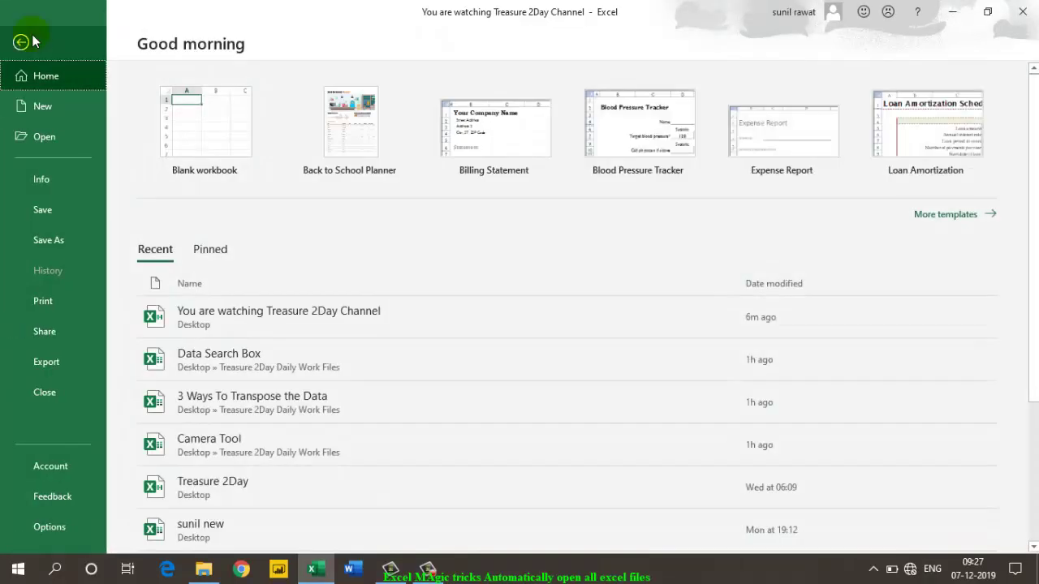
left_click(50, 528)
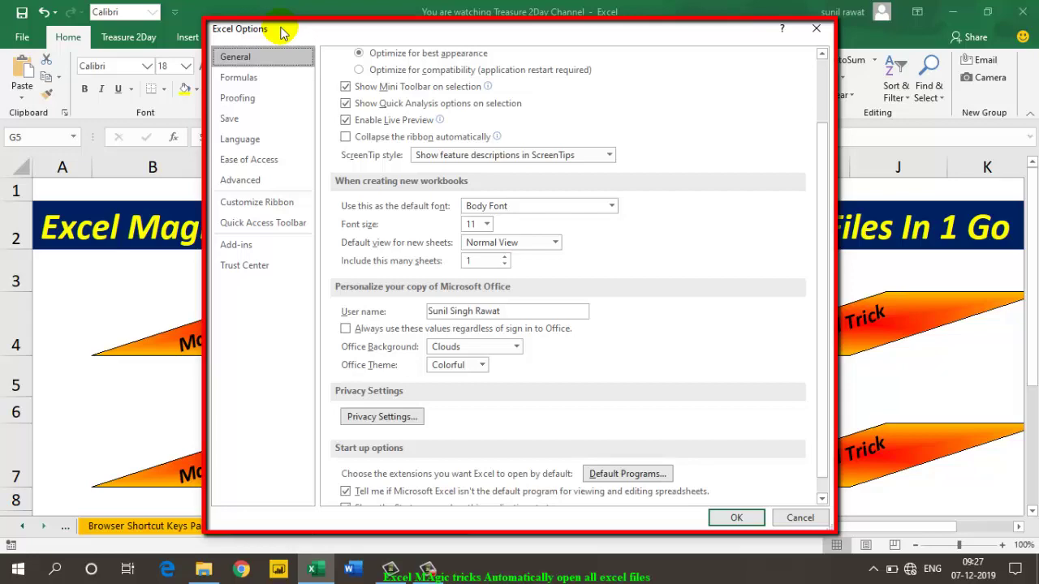
left_click(254, 180)
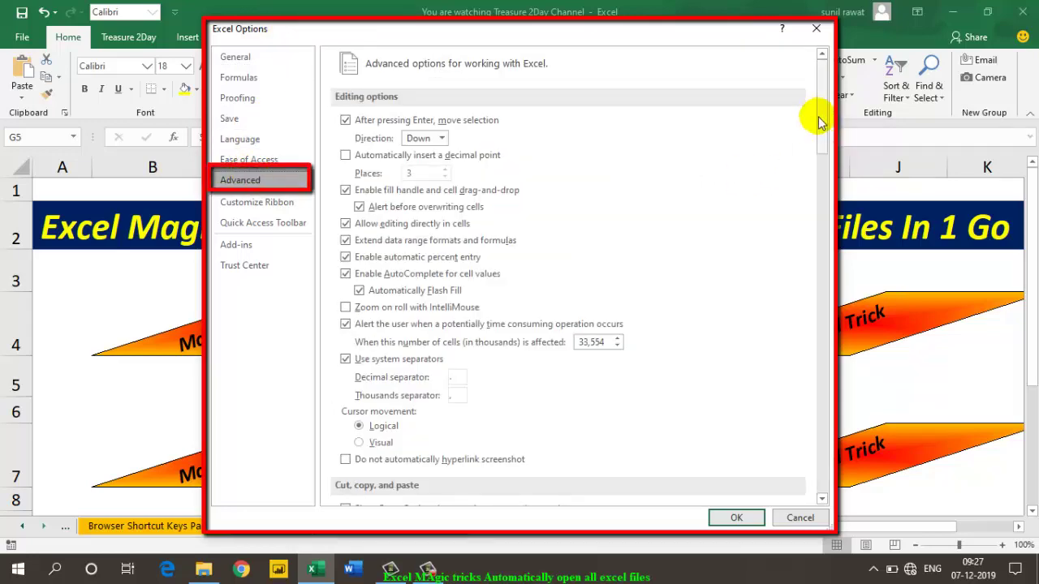
left_click_drag(819, 117, 822, 405)
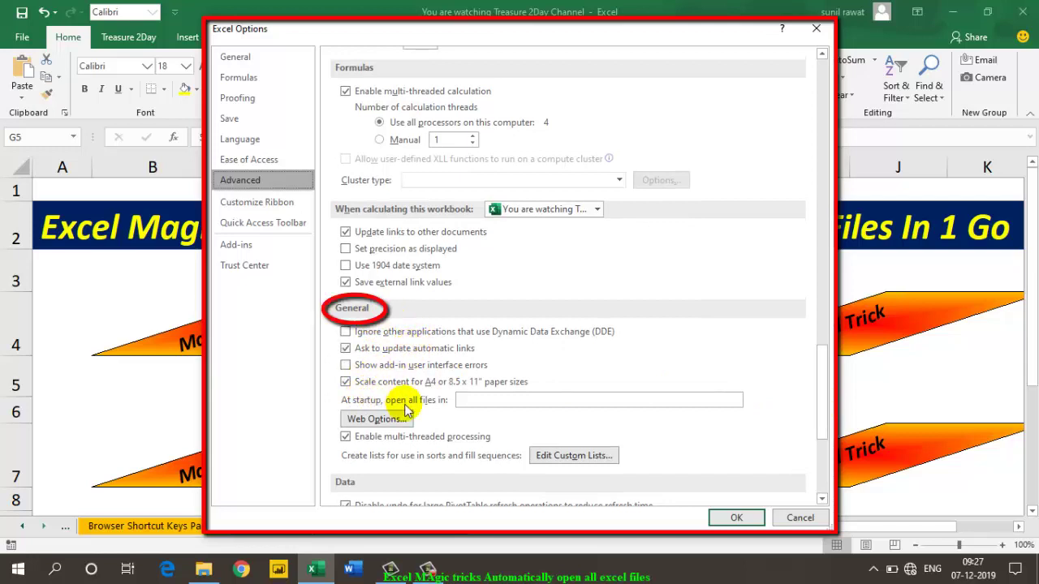
left_click(596, 400)
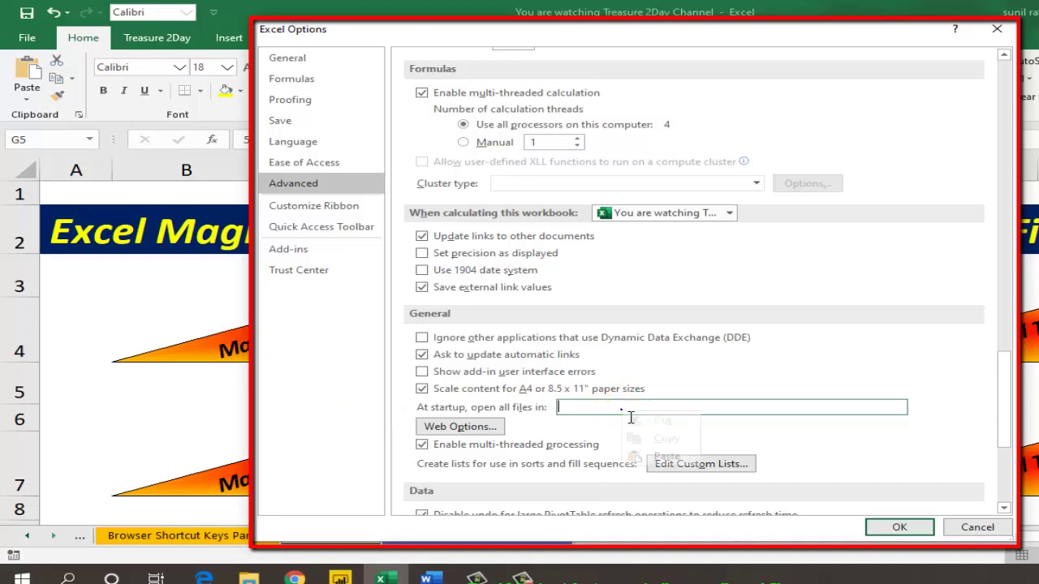
right_click(625, 412)
left_click(662, 456)
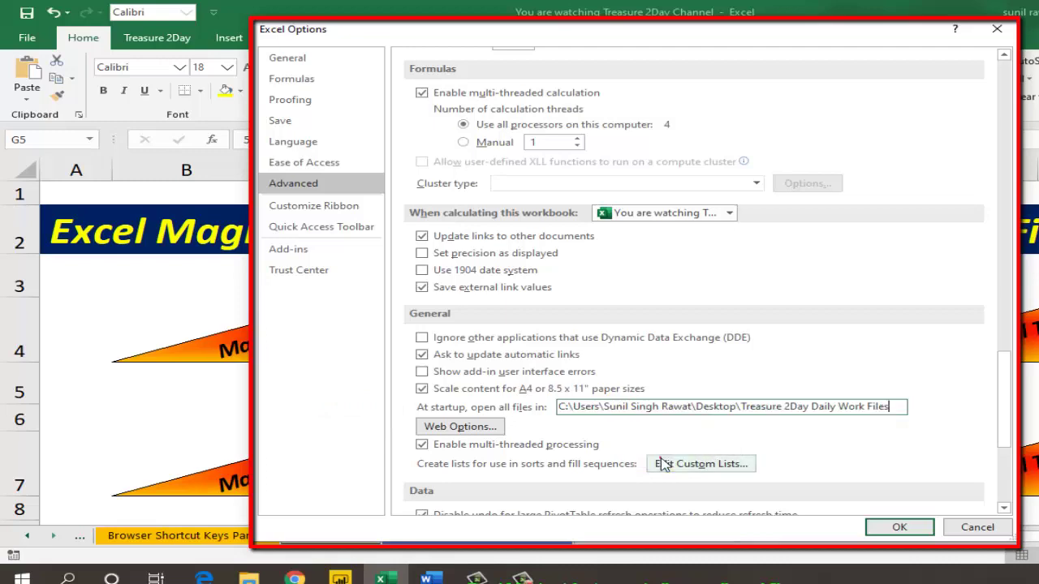
left_click(897, 528)
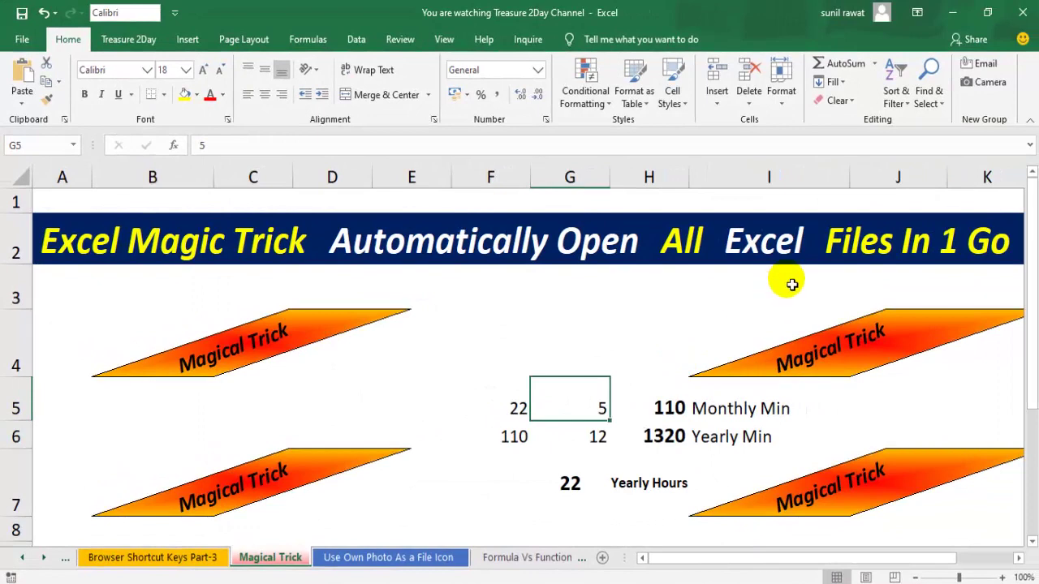
Step: Close Excel with Don't Save, returning to the Treasure 2Day Daily Work Files folder
left_click(1022, 18)
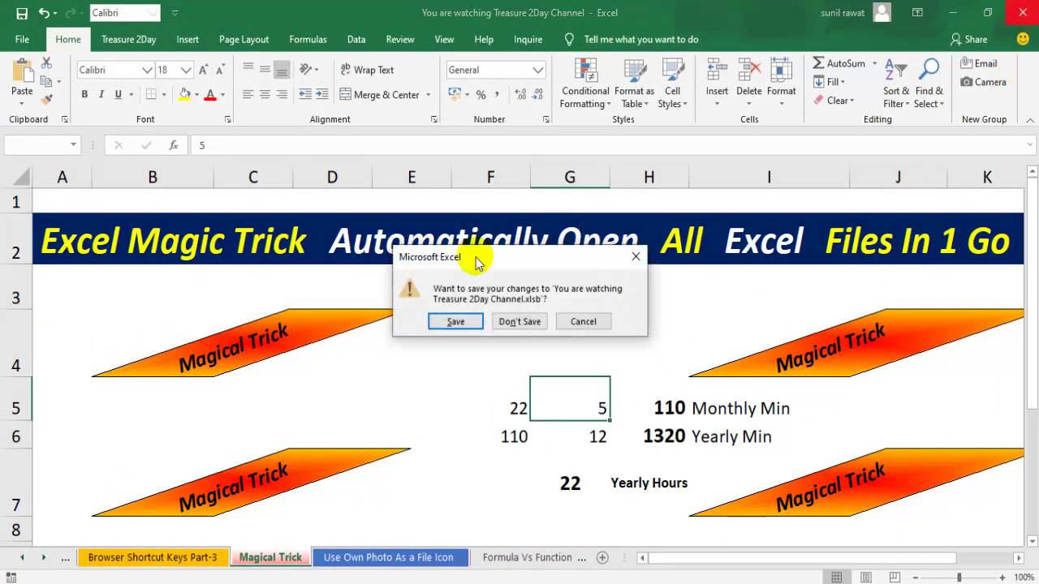
left_click(511, 323)
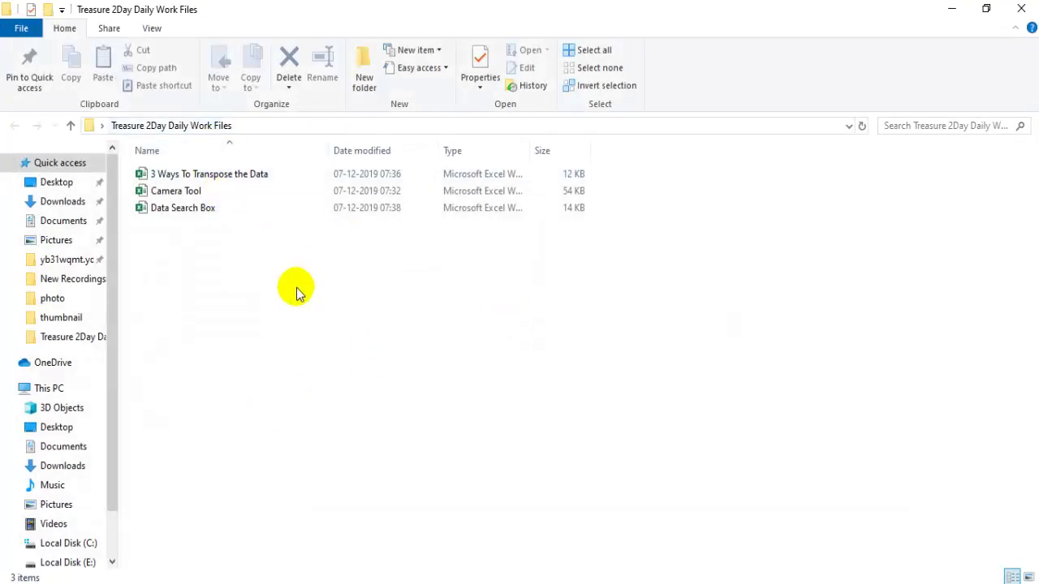
left_click(339, 392)
left_click(339, 391)
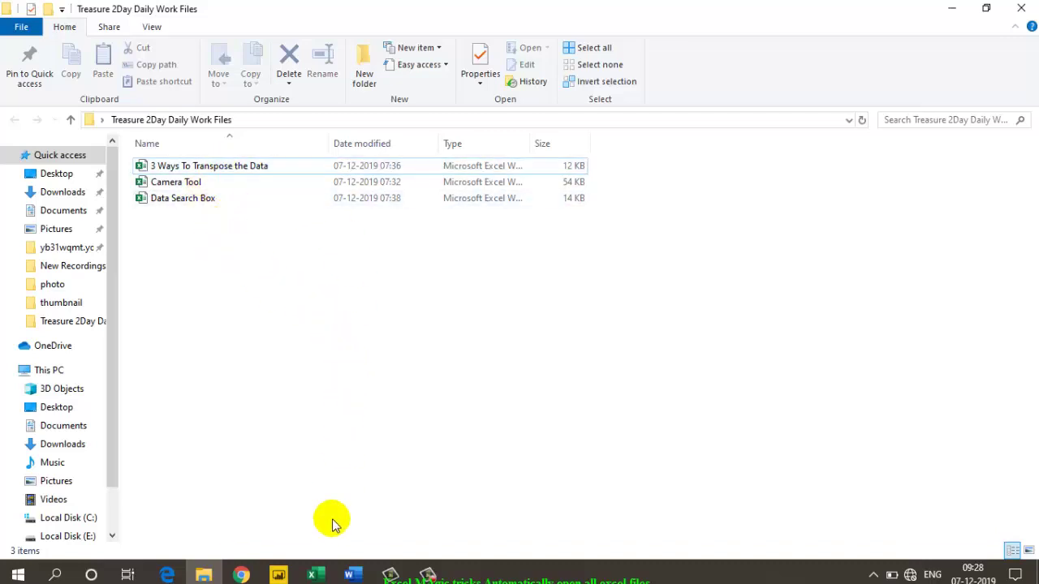
Step: Launch Excel, skip updating external links, review the auto-opened workbooks, and close Camera Tool unsaved
left_click(320, 574)
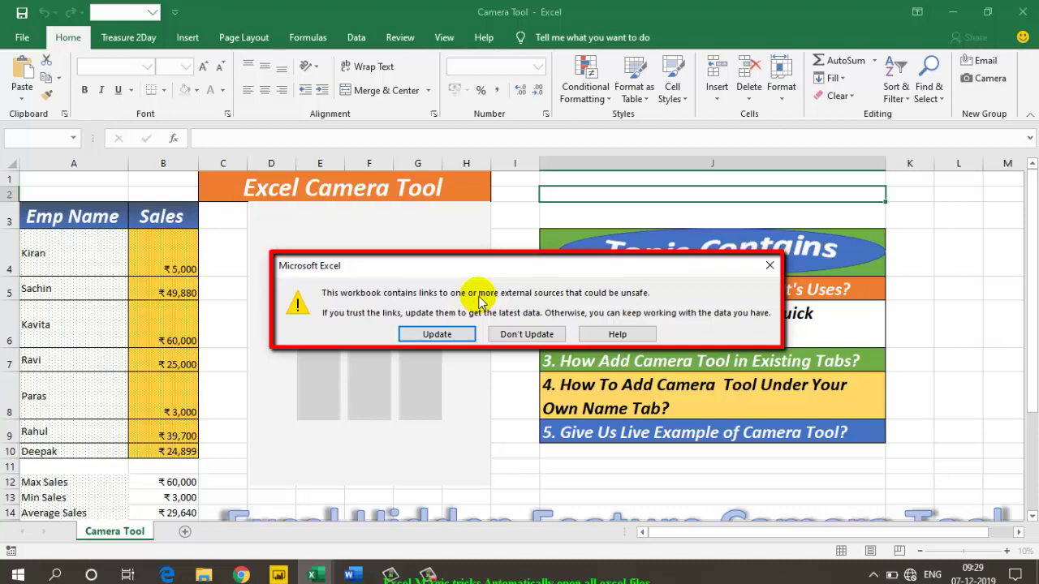
left_click(527, 334)
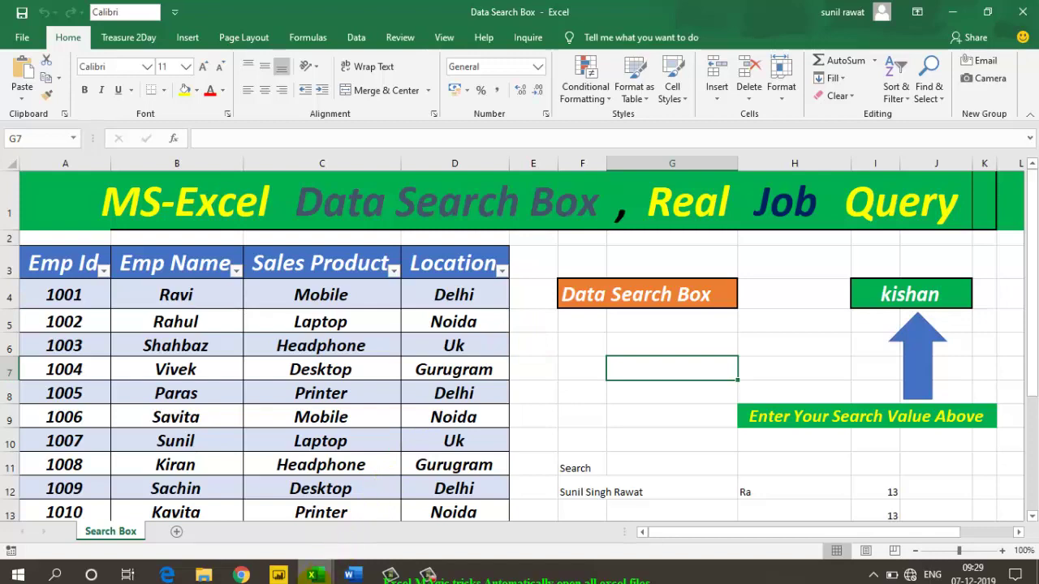
mouse_move(312, 575)
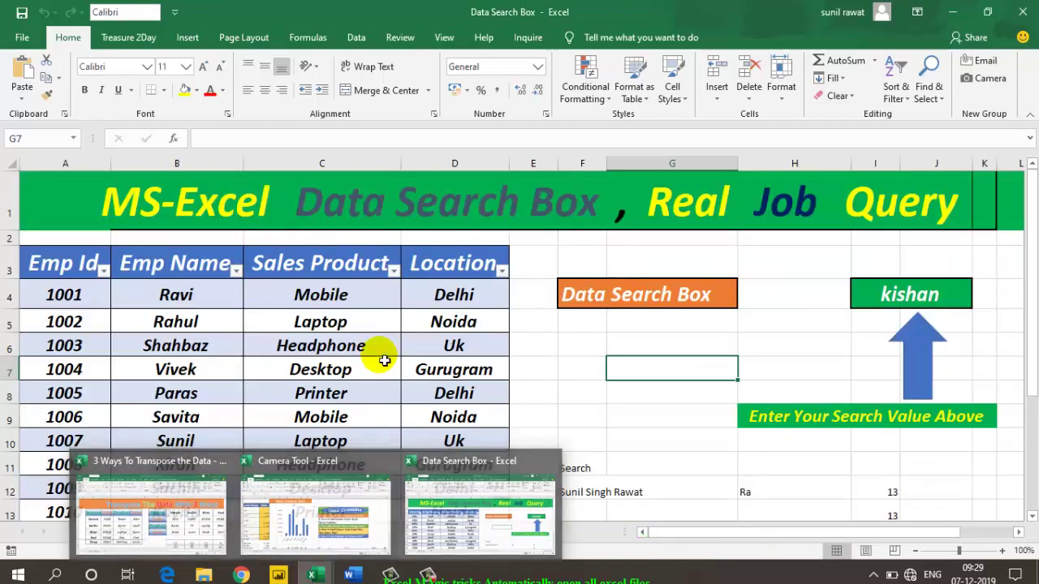
left_click(383, 354)
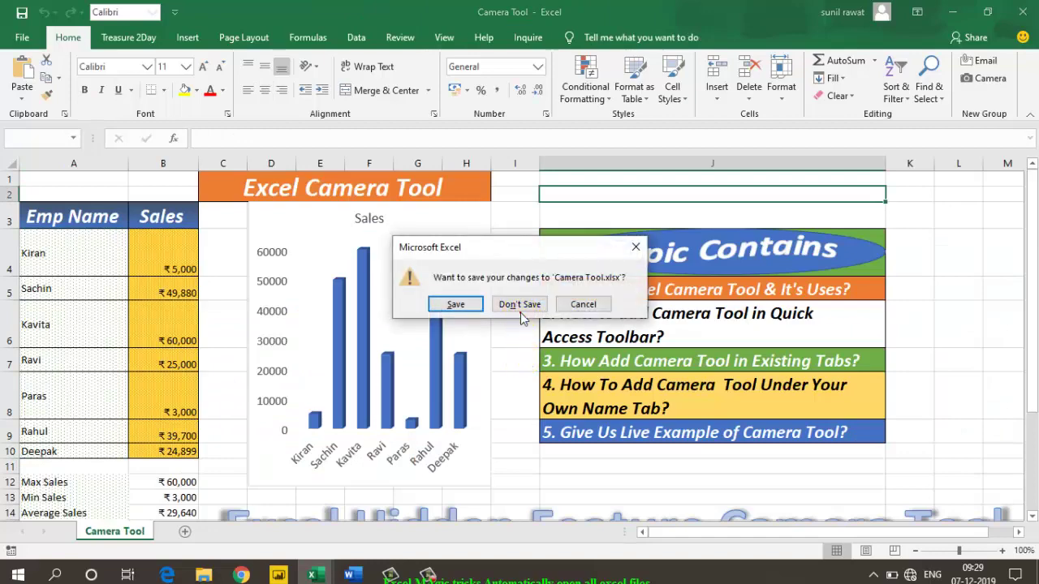
left_click(520, 313)
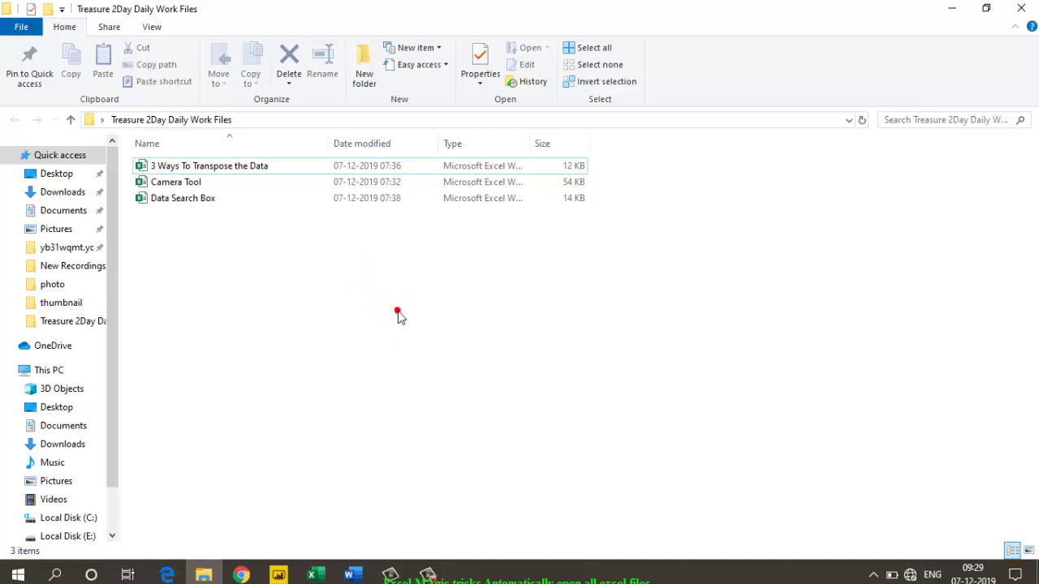
Step: Put the MS_WORD and PowerPoint files into the startup folder and relaunch Excel
left_click(397, 317)
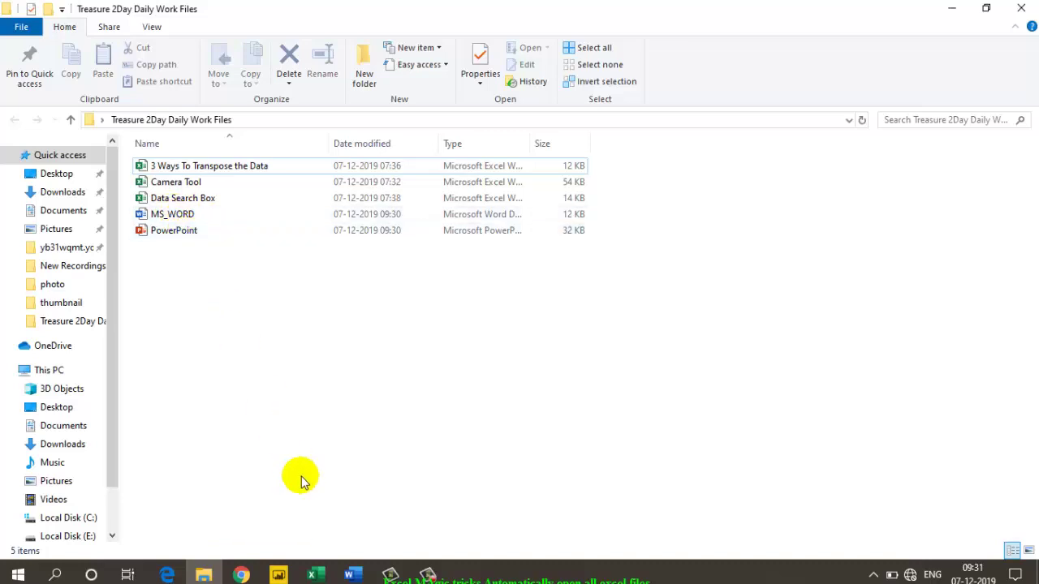
left_click(319, 574)
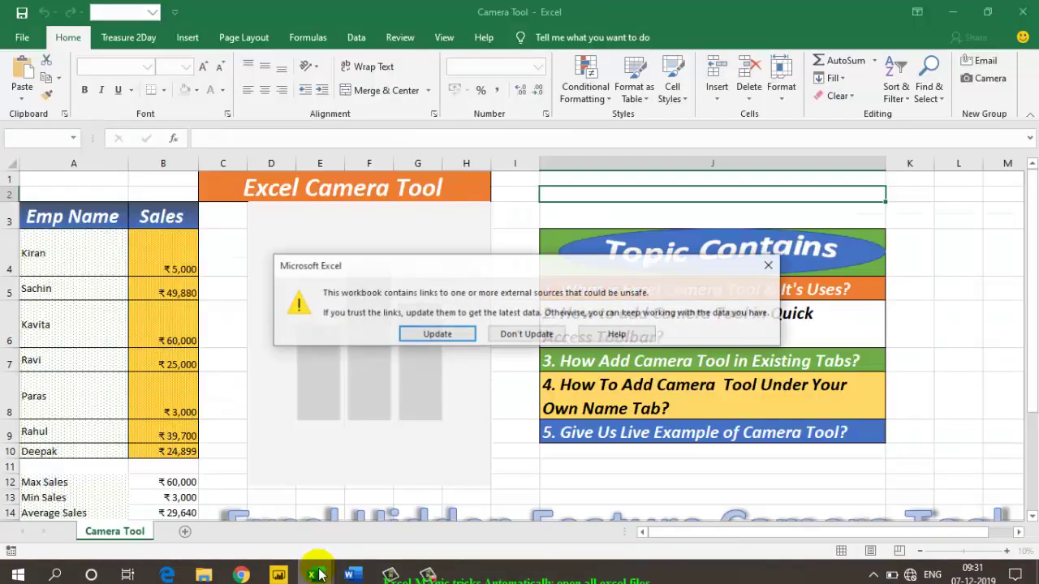
Step: Skip updating external links and dismiss the invalid MS_WORD.docx and PowerPoint.pptx warnings
left_click(525, 334)
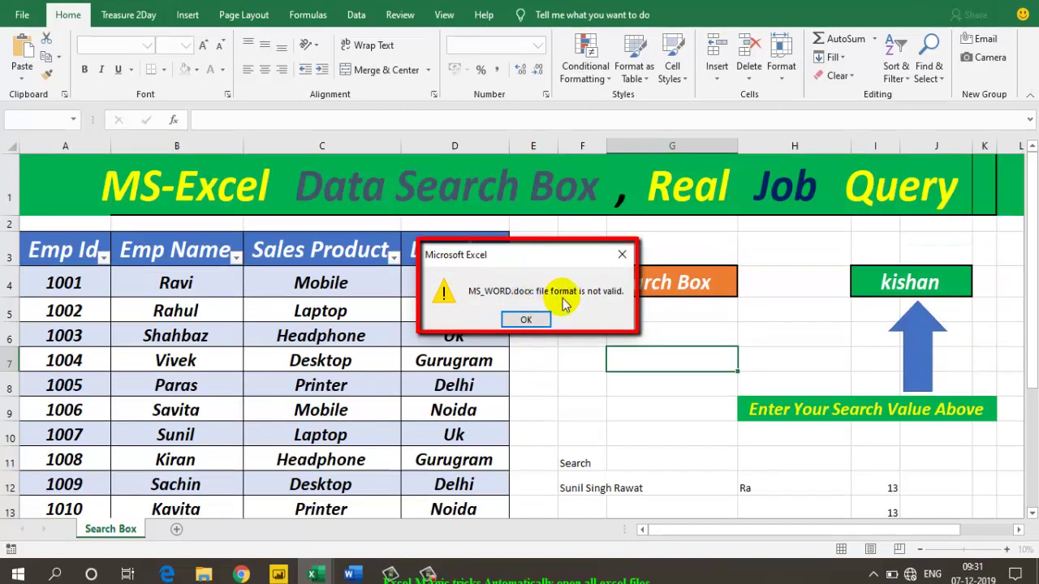
left_click(526, 318)
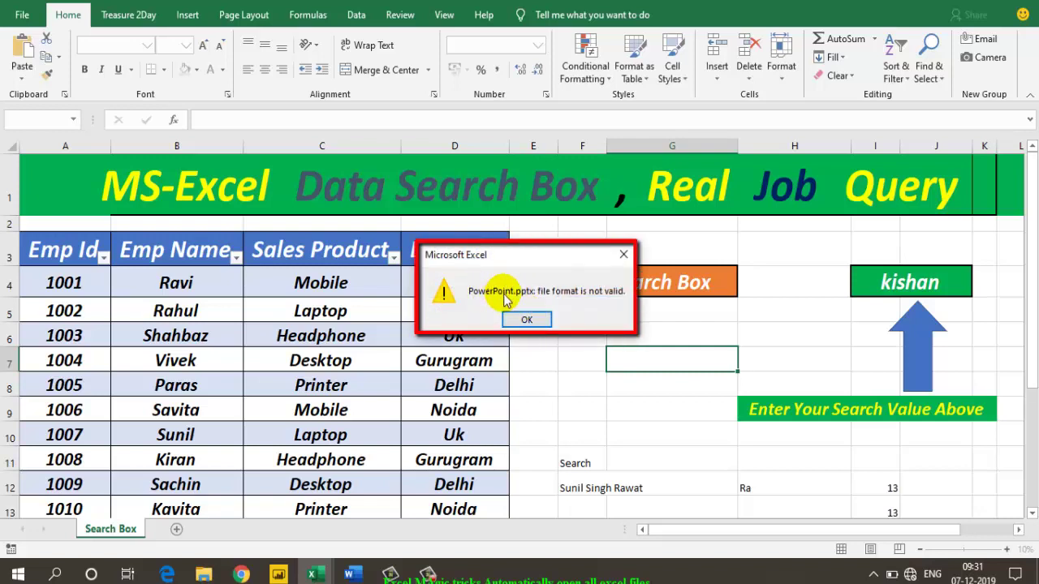
left_click(527, 318)
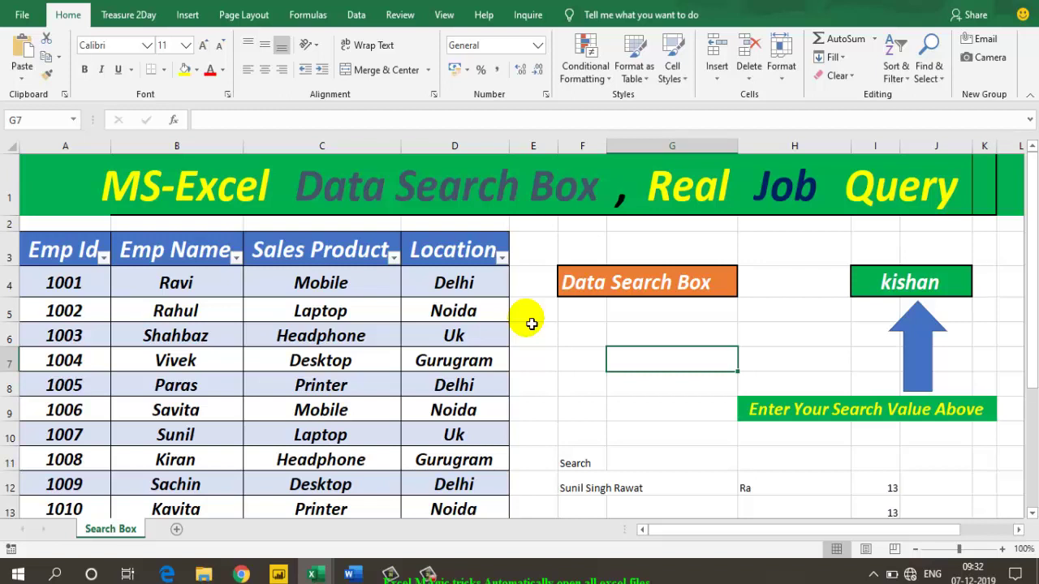
Step: Close Data Search Box, Camera Tool (Don't Save) and Transpose with Ctrl+W
key("ctrl+w")
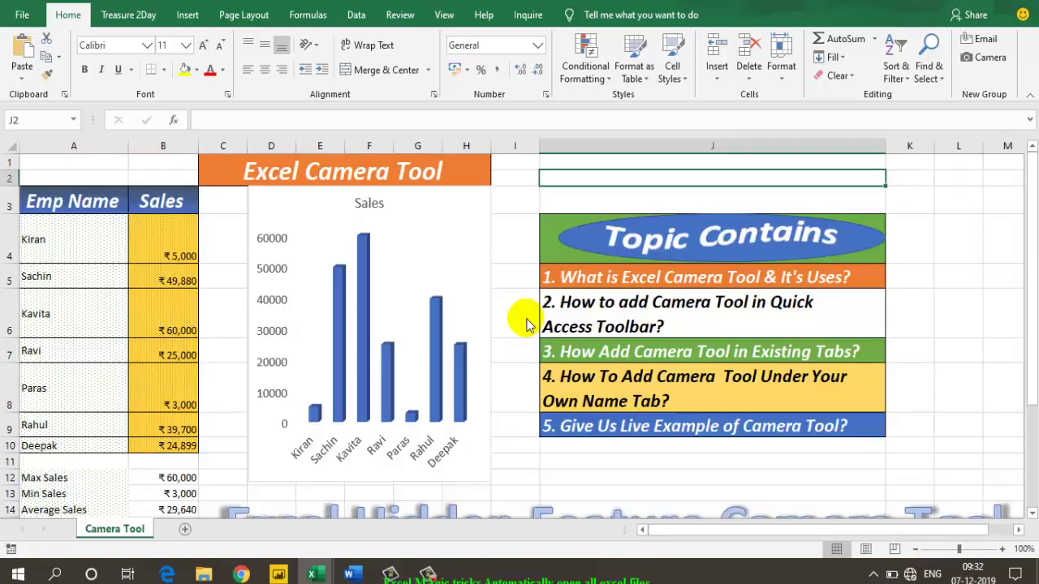
key("ctrl+w")
left_click(523, 292)
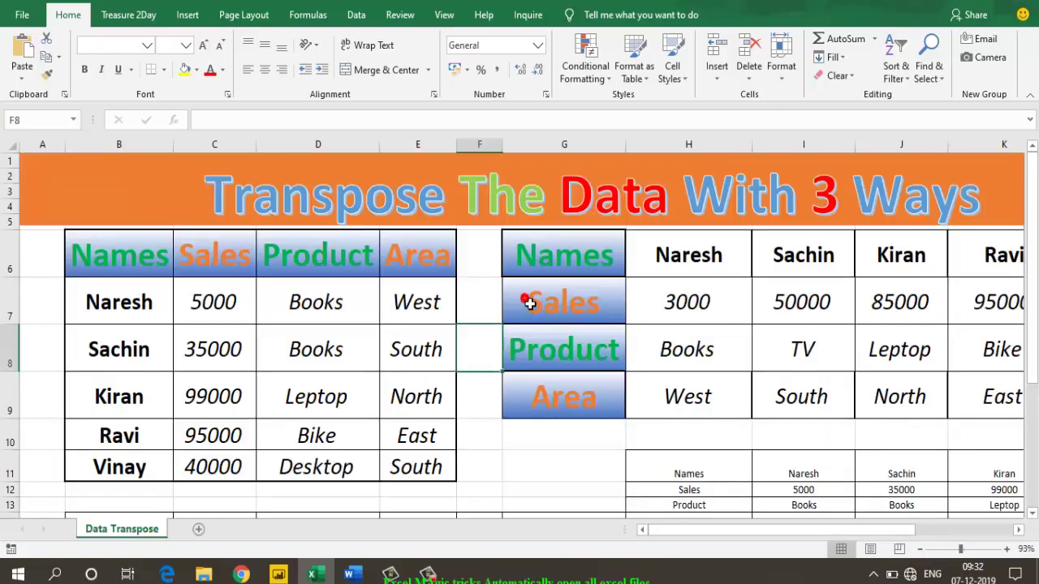
key("ctrl+w")
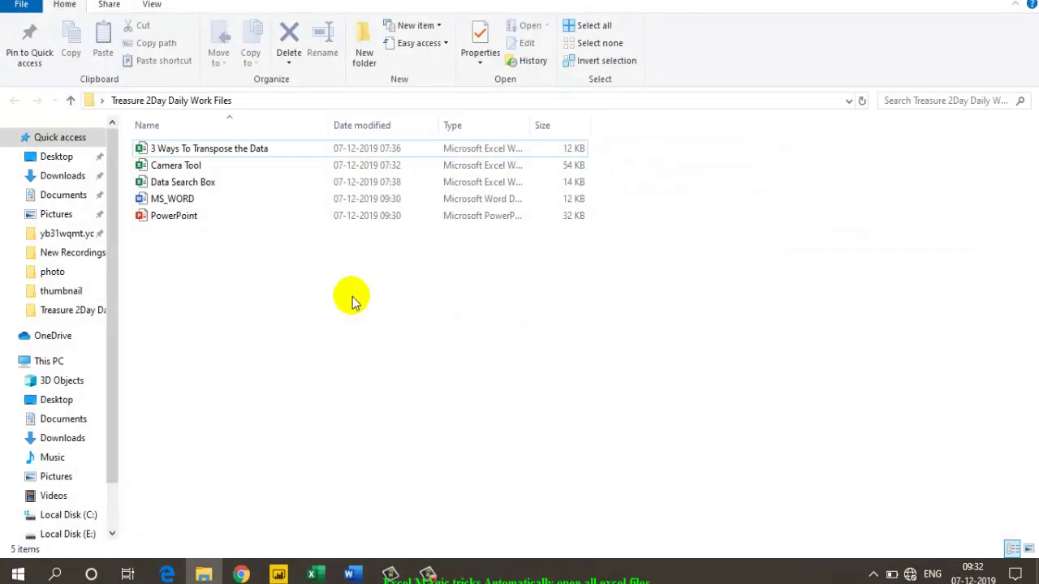
Step: Delete the MS_WORD and PowerPoint files from the folder
left_click(173, 199)
key("shift+Down")
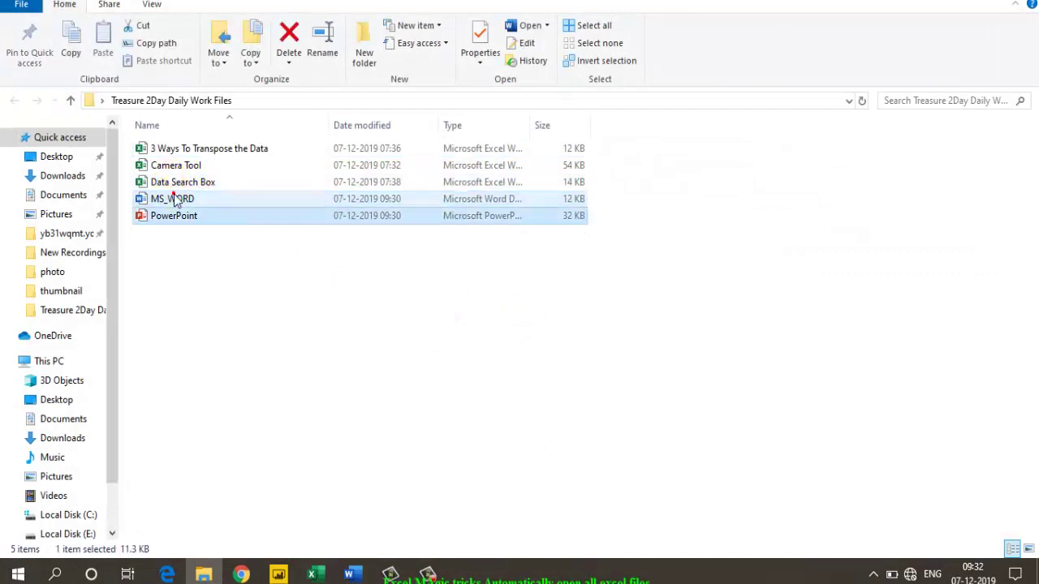
key("Delete")
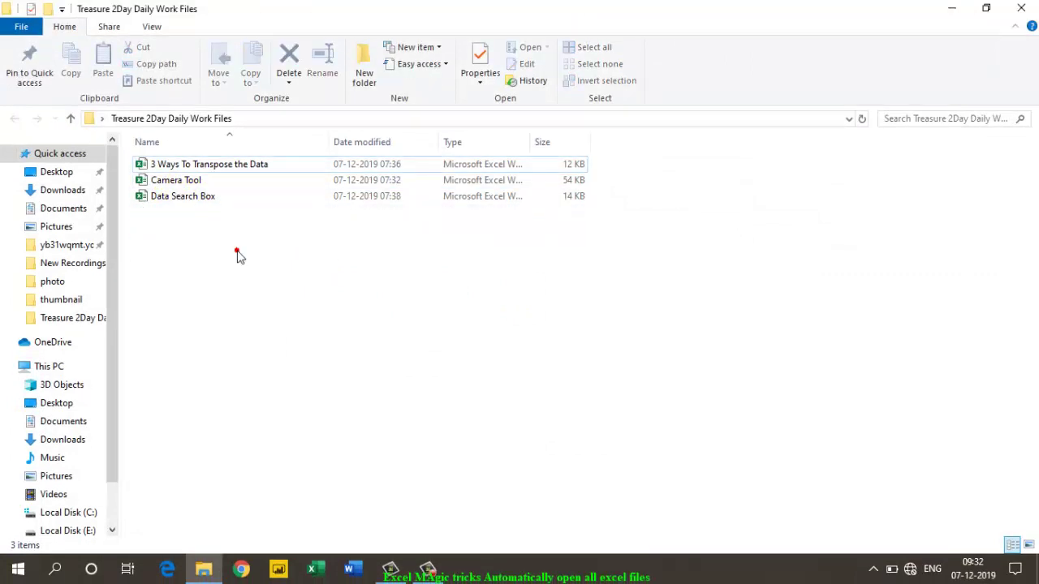
left_click(237, 253)
left_click(212, 221)
left_click(215, 241)
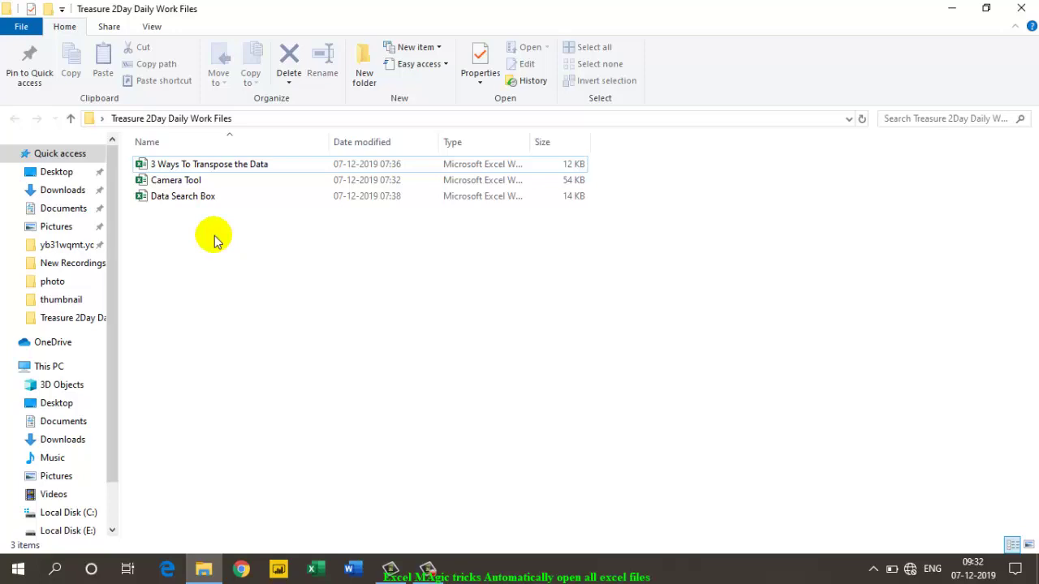
Step: Delete the Data Search Box workbook from the folder
left_click(217, 201)
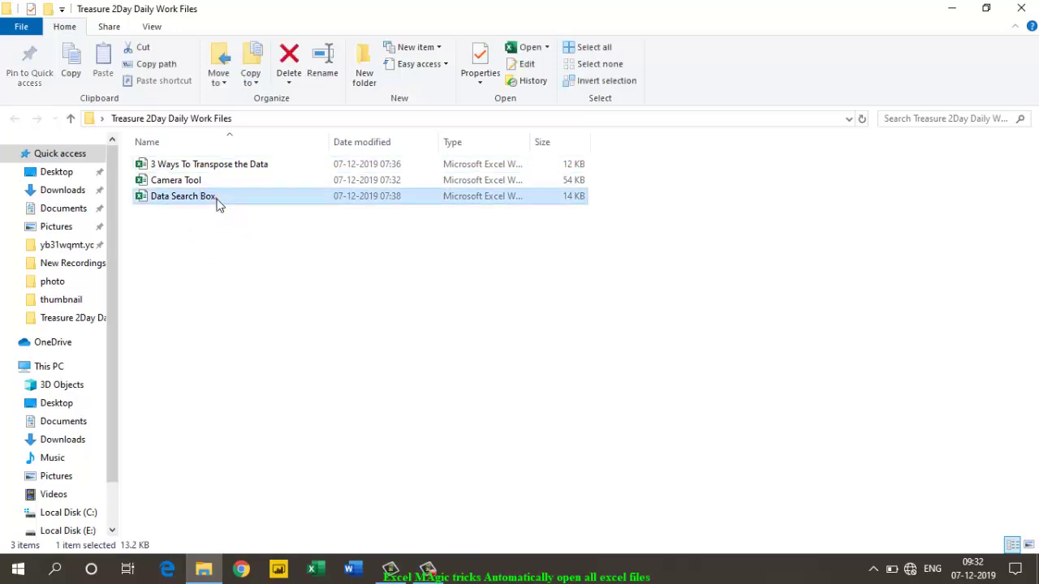
left_click(216, 202)
key("Delete")
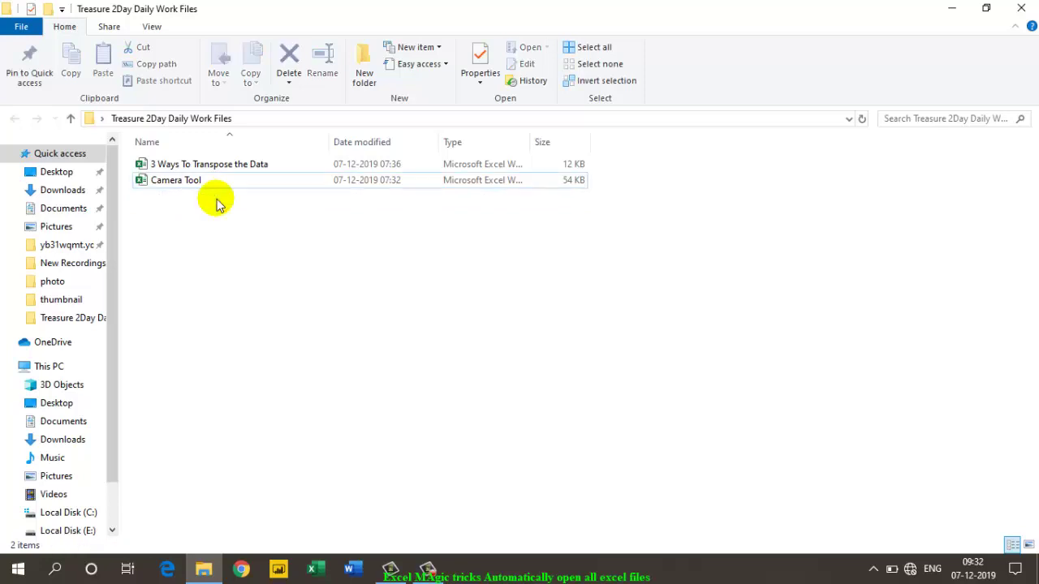
left_click(253, 267)
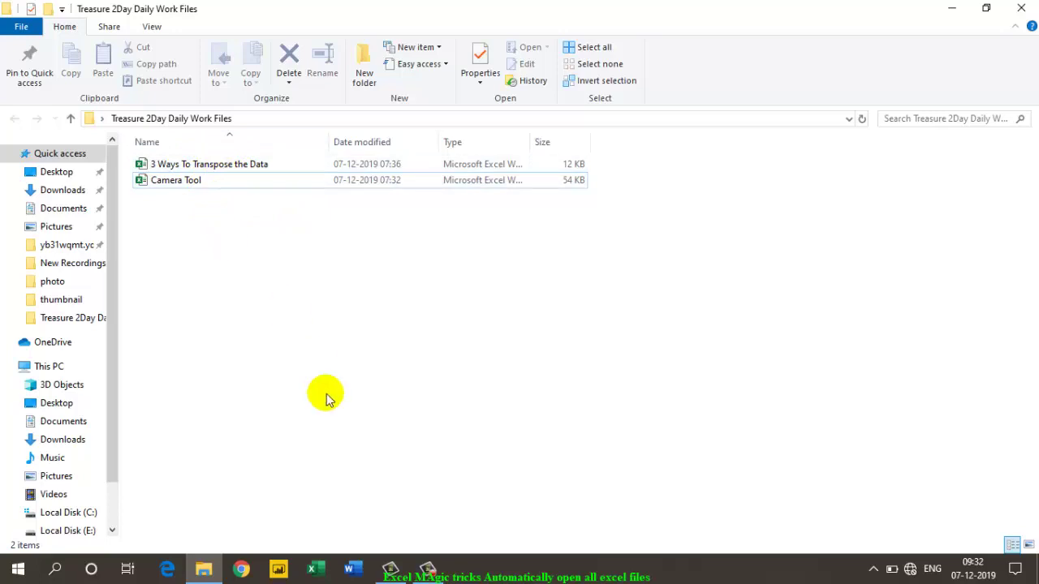
Step: Launch Excel, choose Don't Update for external links, and select cell B4 in Camera Tool
left_click(315, 571)
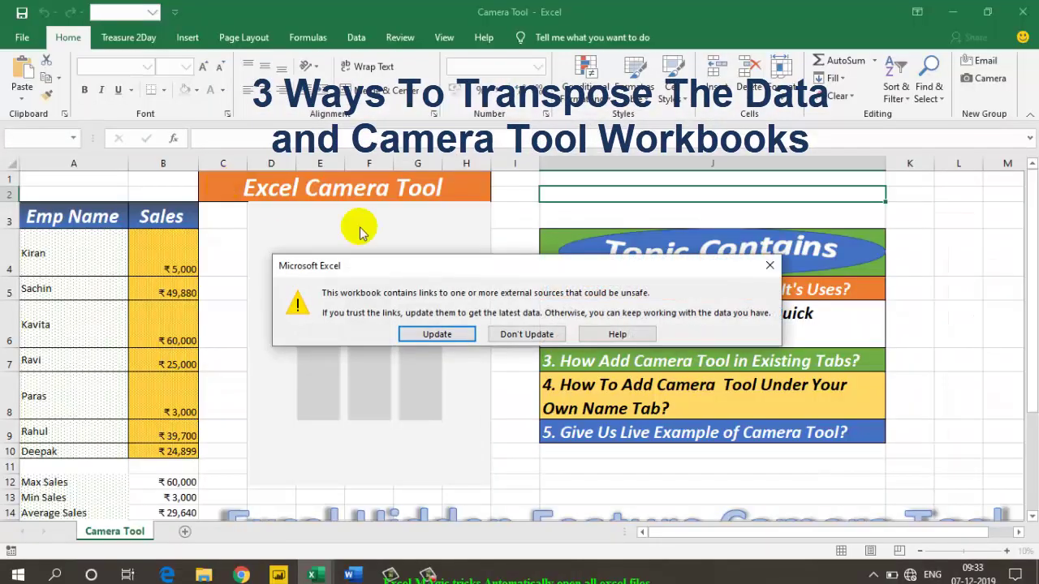
left_click(519, 334)
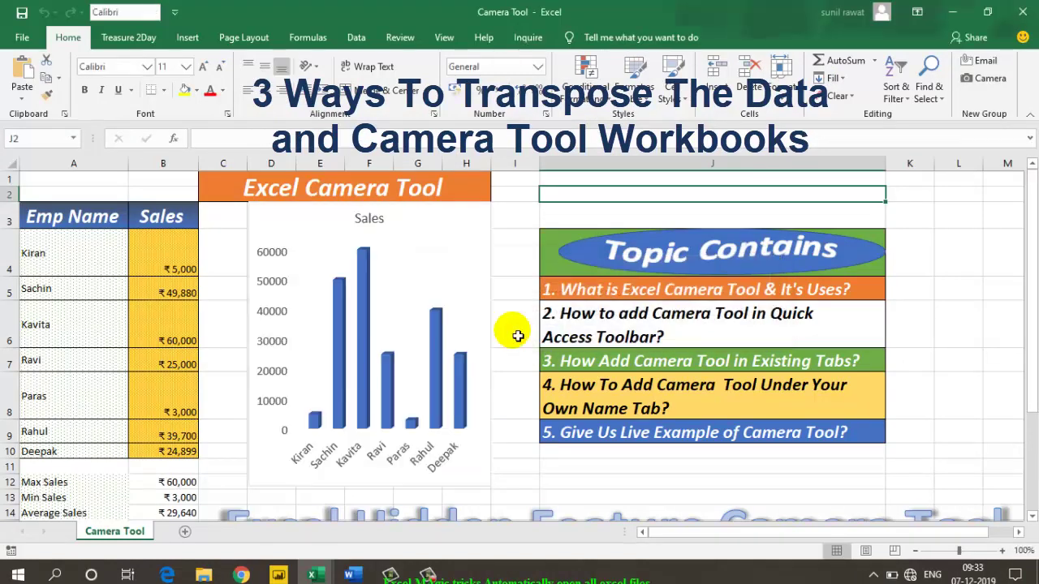
mouse_move(312, 576)
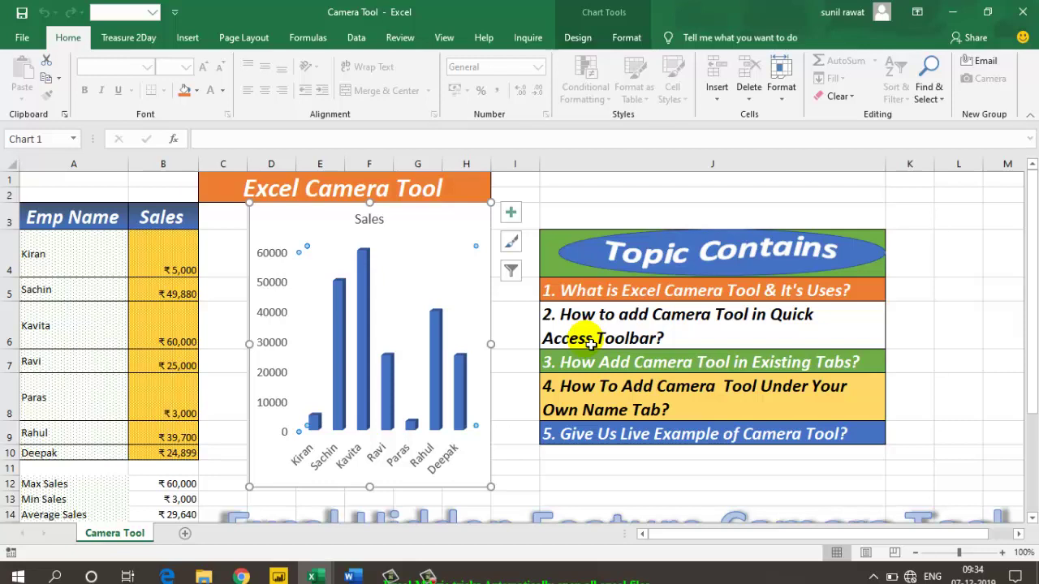
left_click(169, 243)
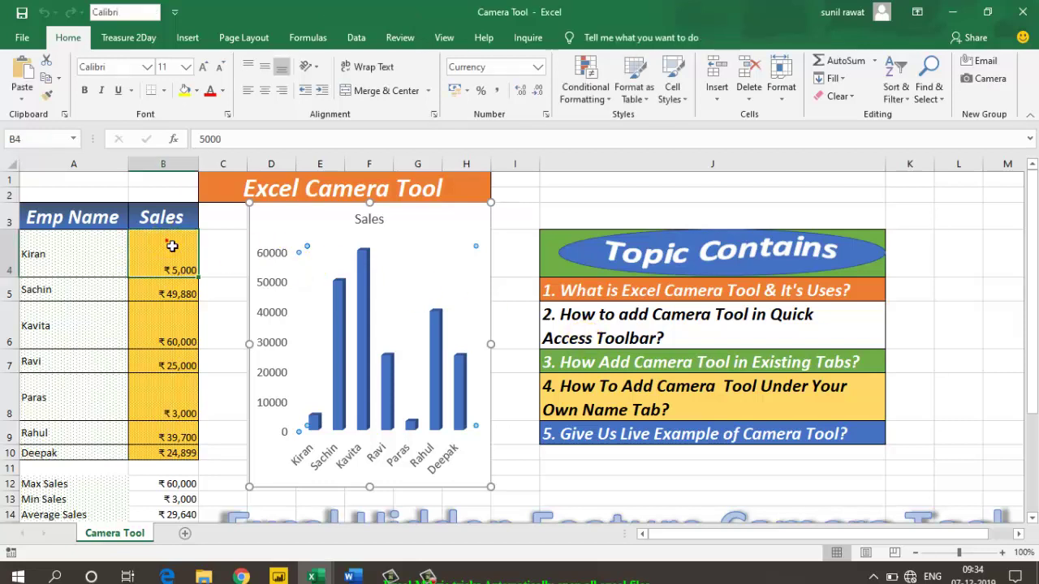
Step: Delete the path from Advanced options' 'At startup, open all files in' and confirm with OK
left_click(22, 37)
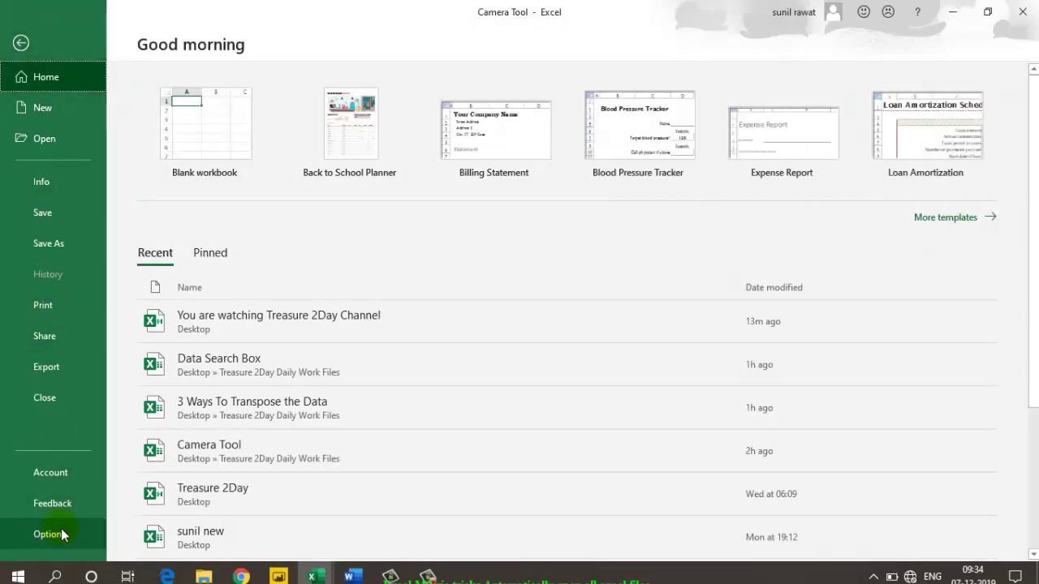
left_click(60, 534)
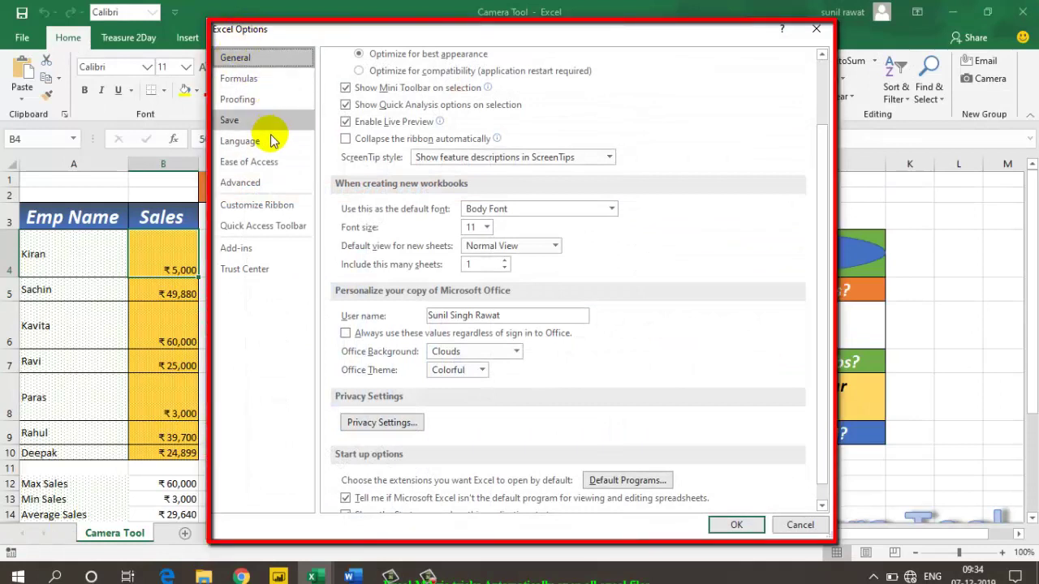
left_click(272, 185)
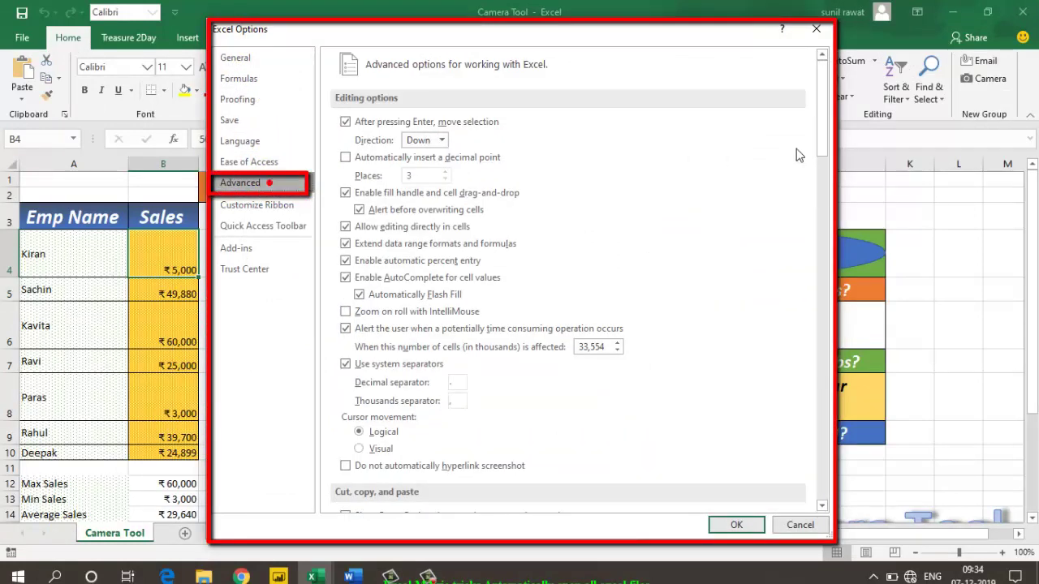
left_click_drag(821, 137, 824, 420)
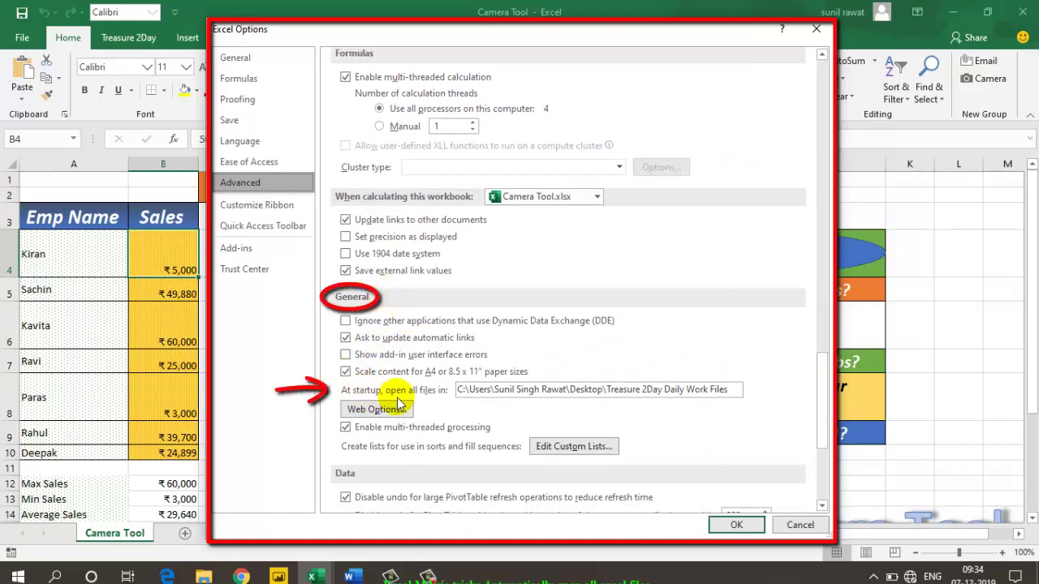
left_click(499, 397)
key("ctrl+a")
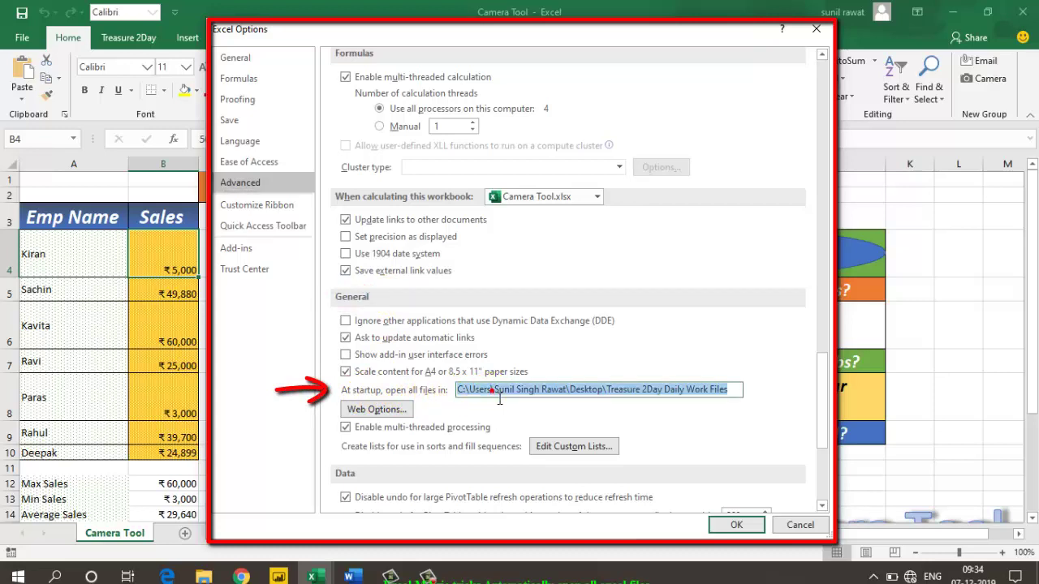
key("Delete")
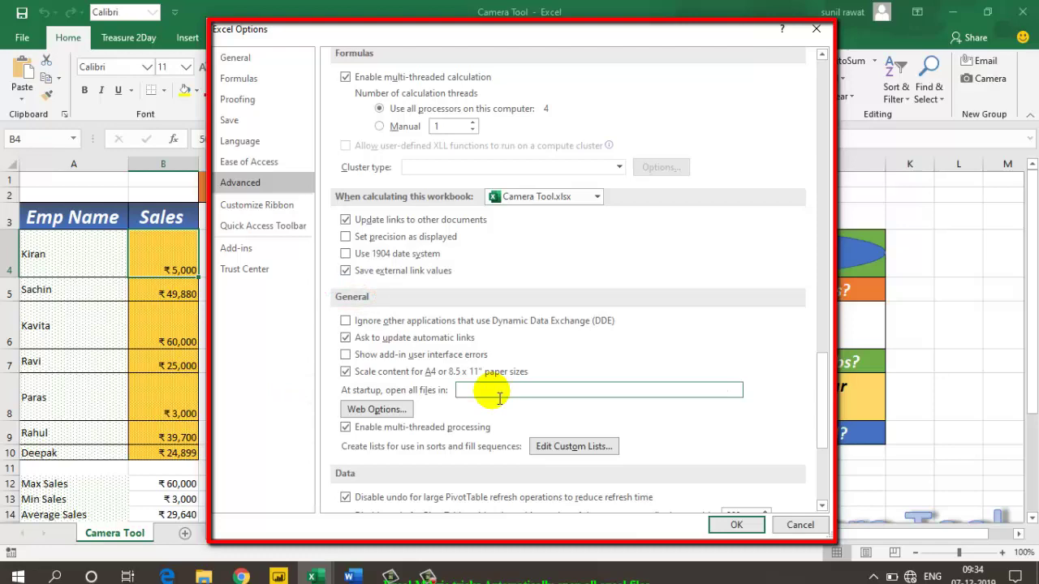
left_click(739, 525)
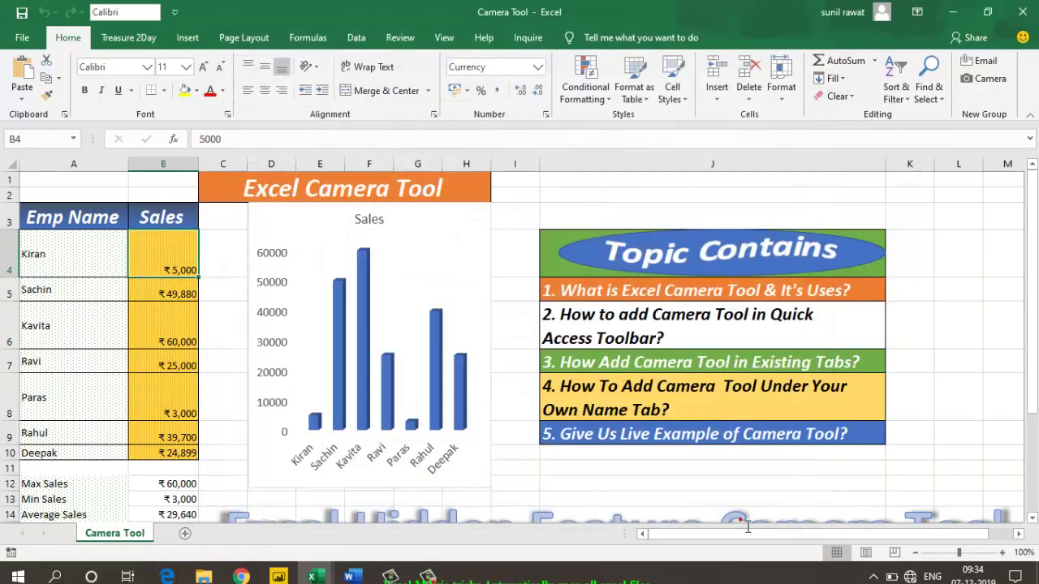
Step: Close Camera Tool with Don't Save, then relaunch Excel to confirm it opens the Home screen
left_click(686, 185)
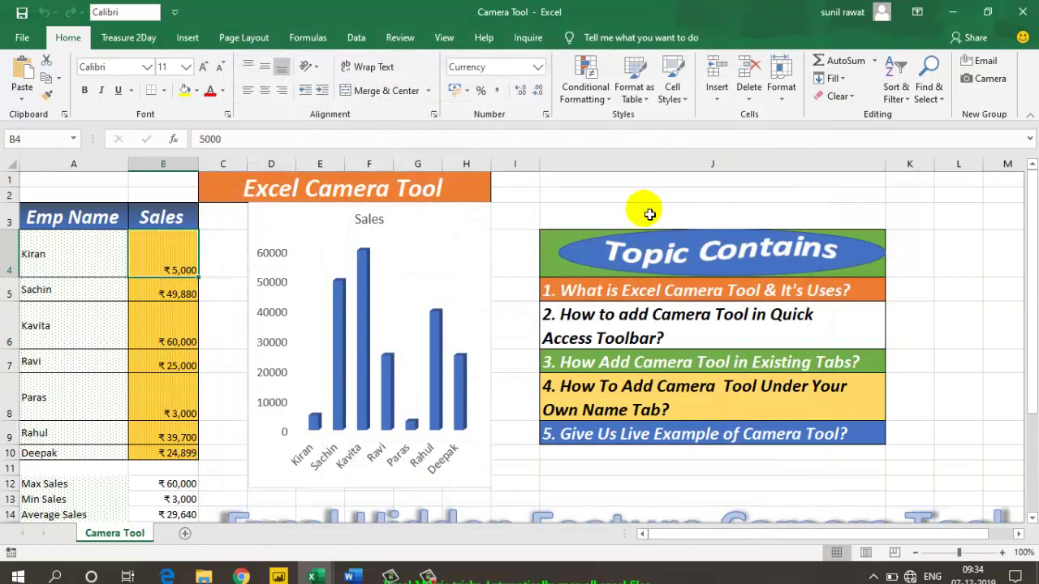
left_click(644, 209)
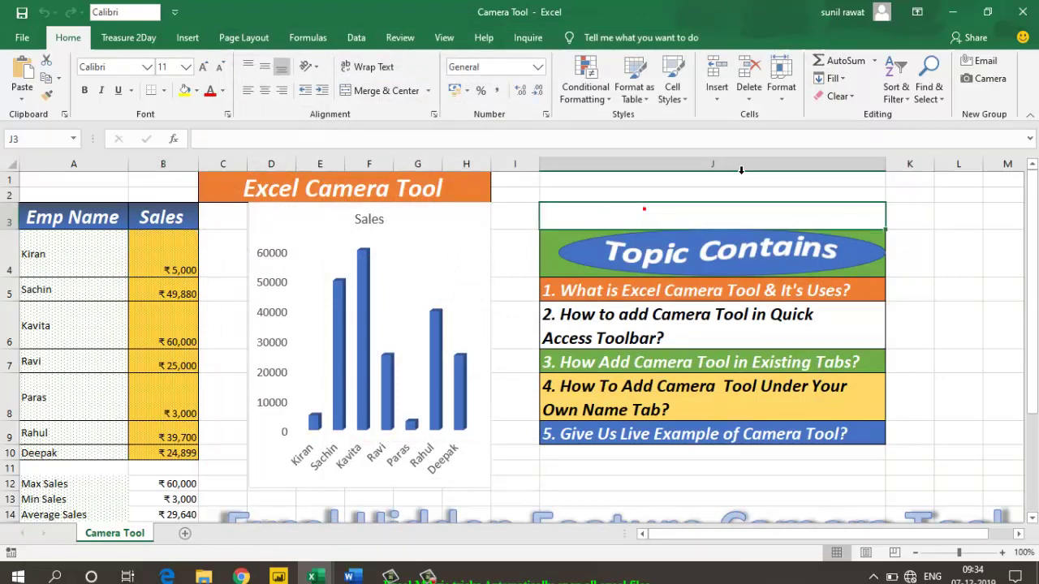
left_click(1022, 21)
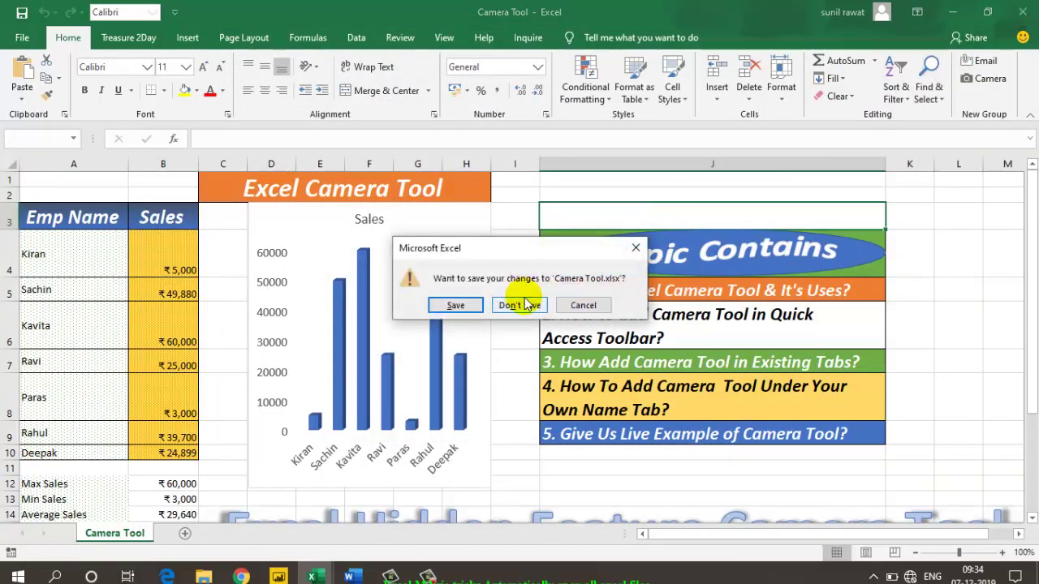
left_click(526, 304)
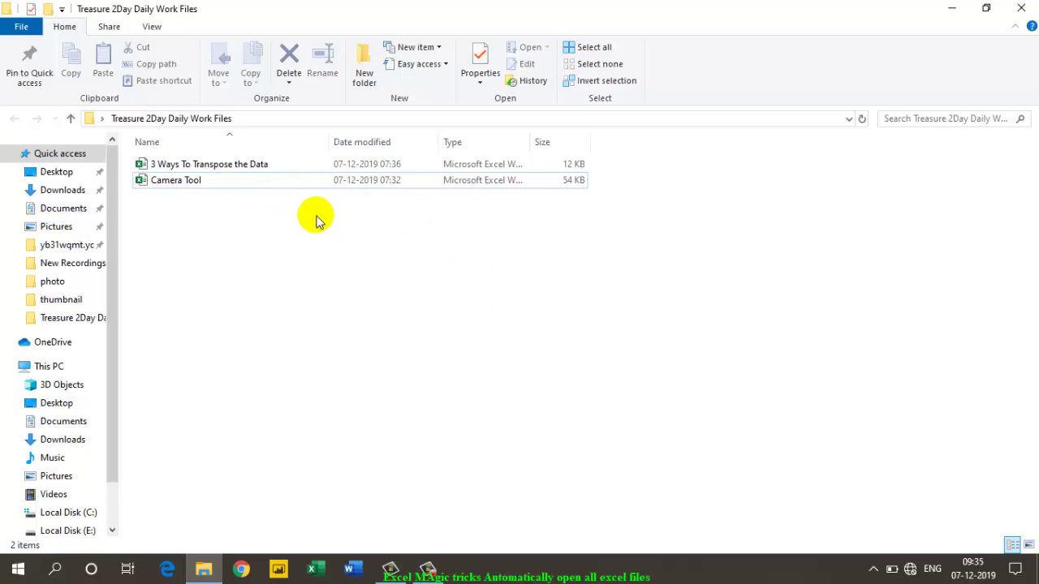
left_click(316, 574)
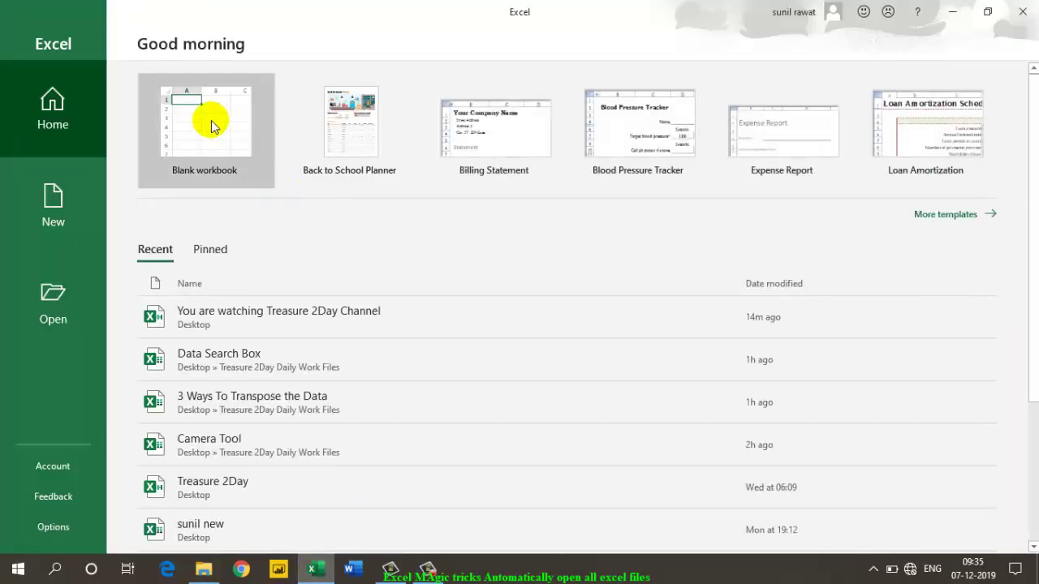
Step: Create a new blank workbook (Book1) from the start screen and select cell H11
left_click(209, 122)
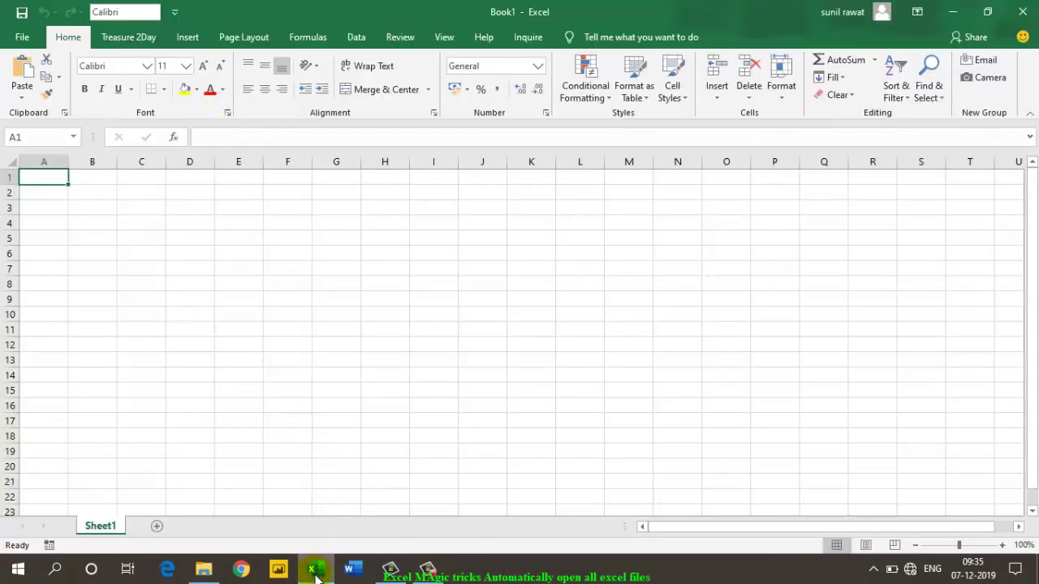
mouse_move(317, 574)
left_click(368, 336)
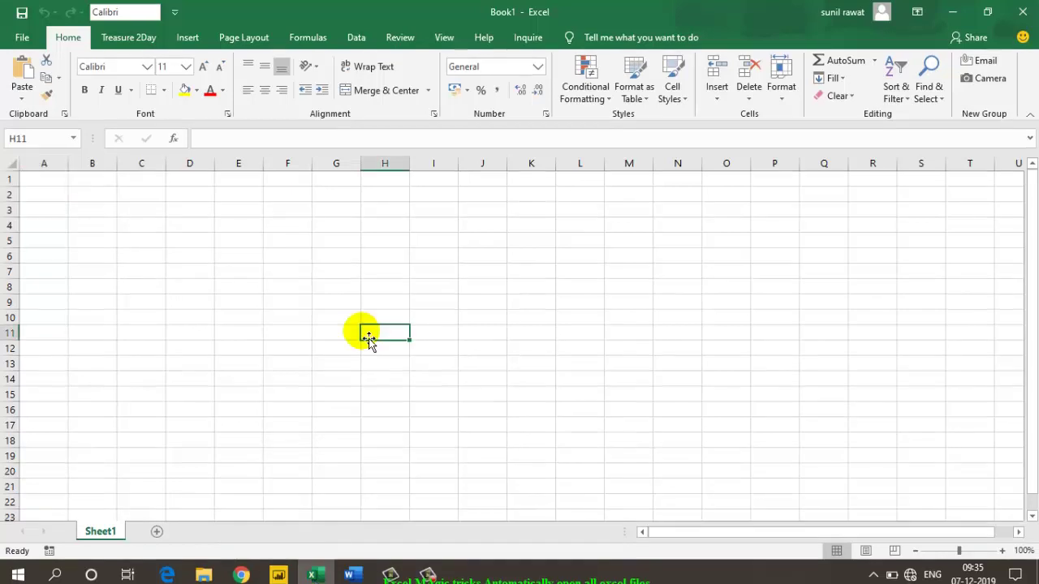